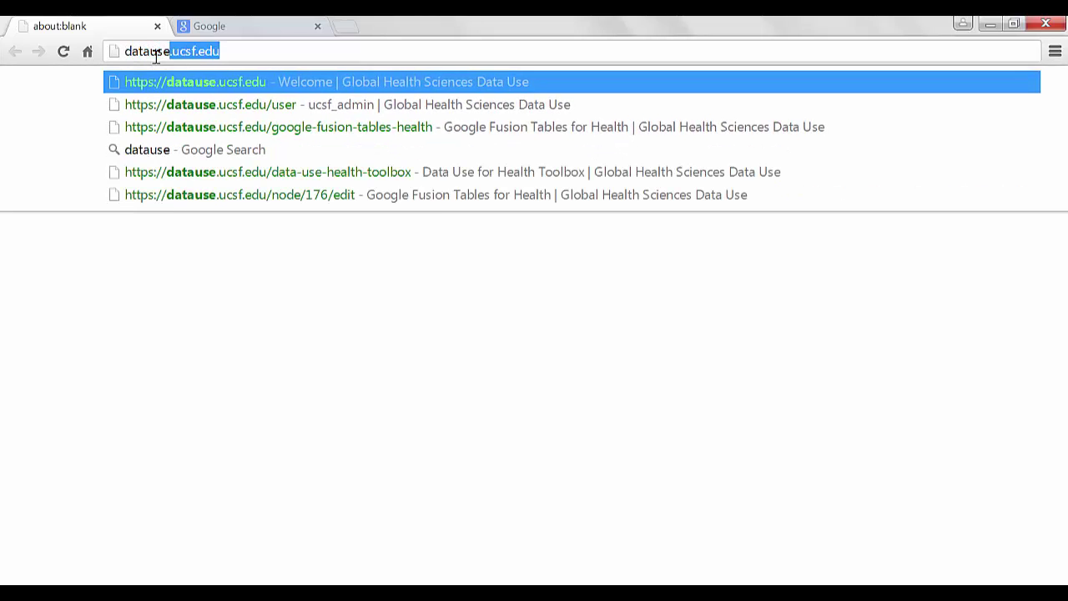
# Go to datause.ucsf.edu and open Google Fusion Tables for Health from the Data Use for Health Toolbox
pyautogui.write('.ucsf.edu')
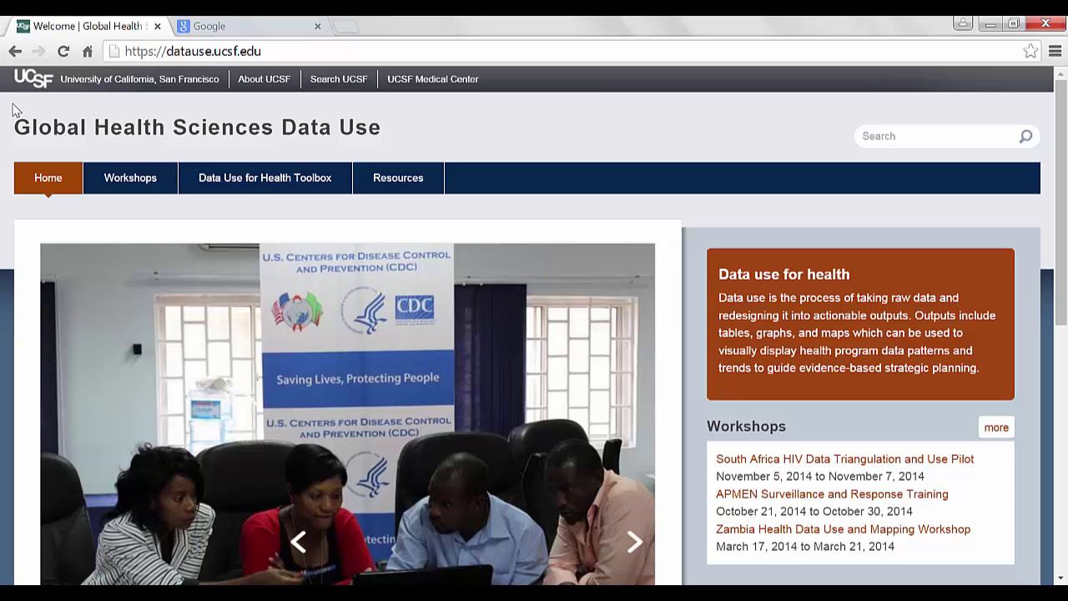
pyautogui.click(252, 183)
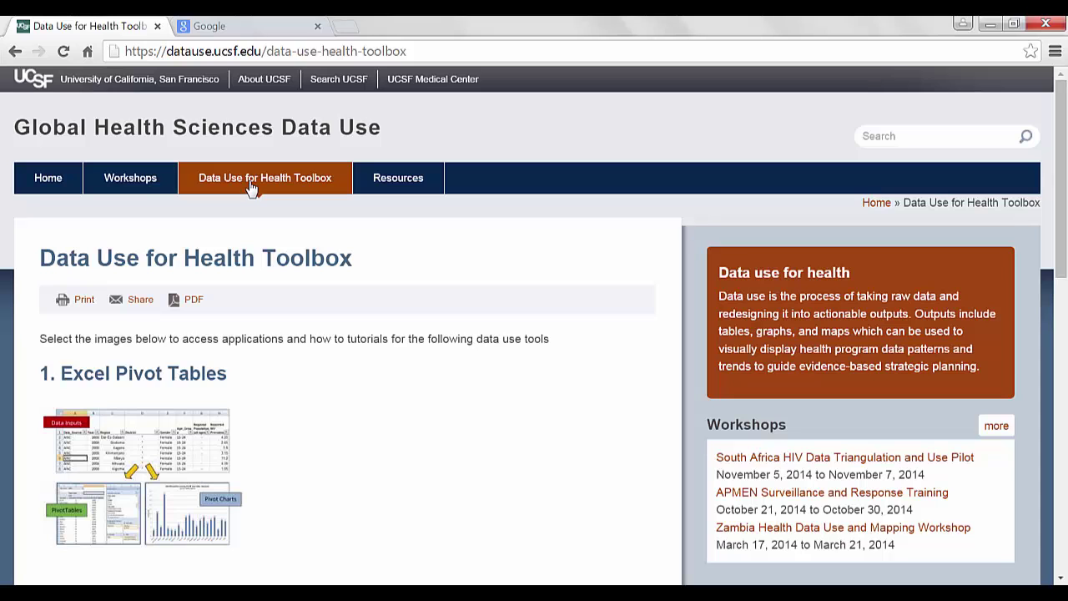
pyautogui.moveTo(1060, 190); pyautogui.dragTo(1062, 388)
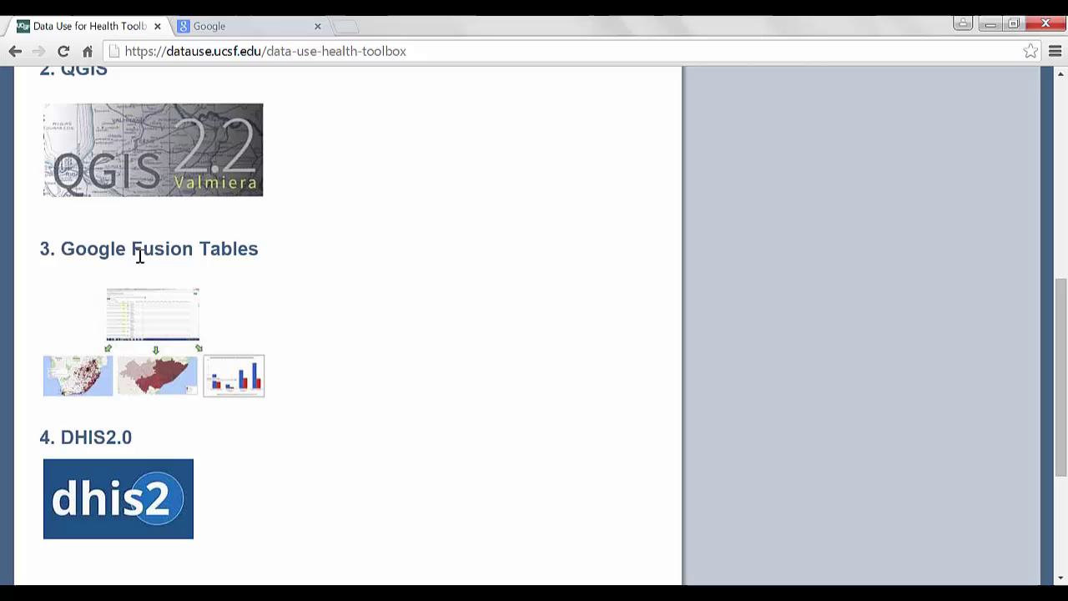
pyautogui.click(161, 337)
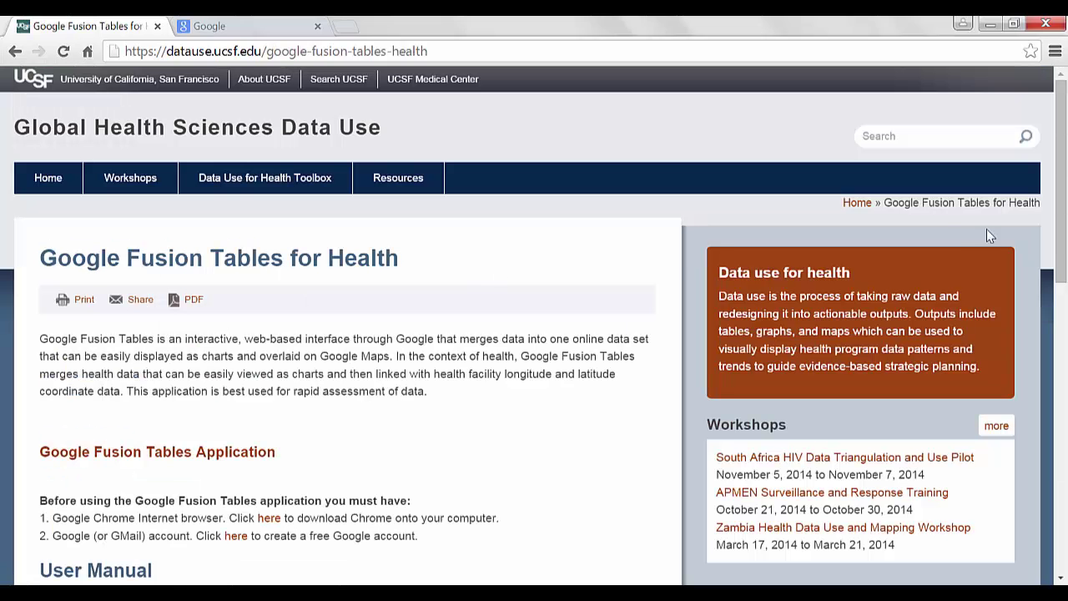
pyautogui.moveTo(1061, 219); pyautogui.dragTo(1062, 284)
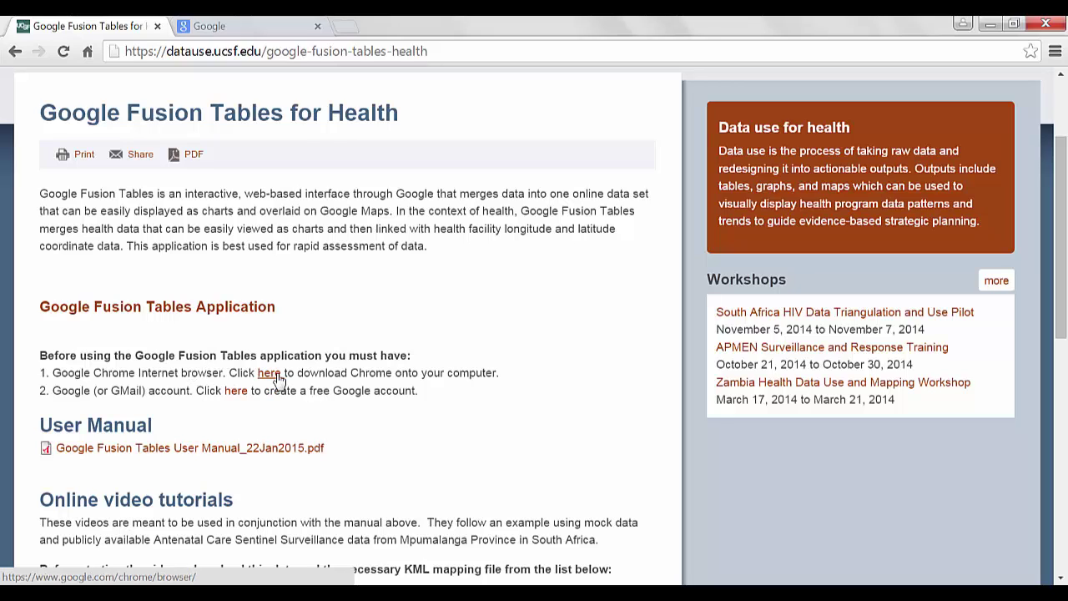
# Download ChromeSetup.exe from the Chrome page, accepting the terms, and run the installer
pyautogui.click(269, 374)
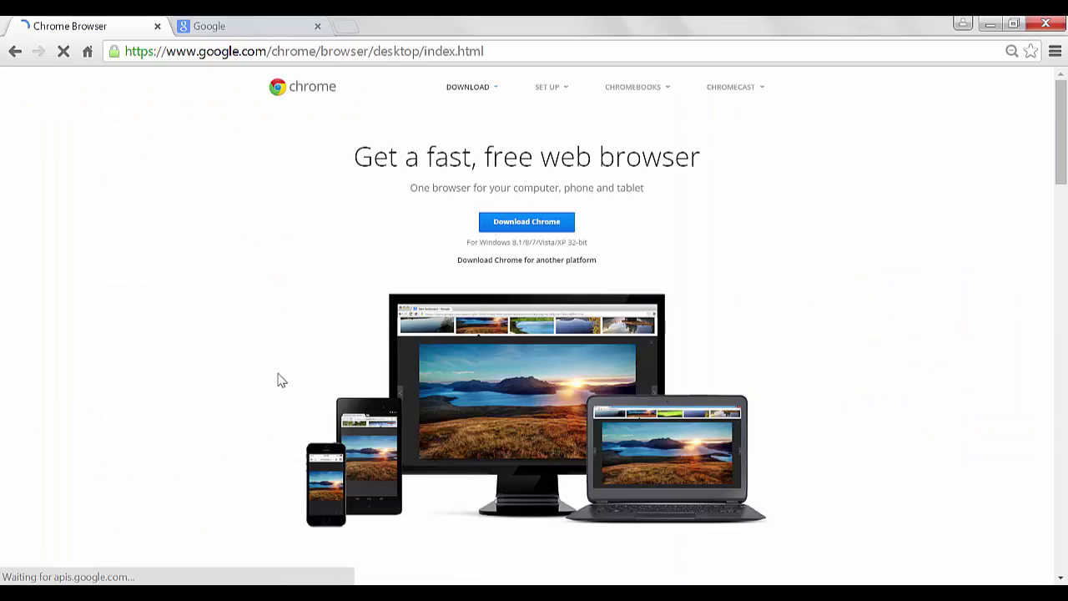
pyautogui.click(495, 229)
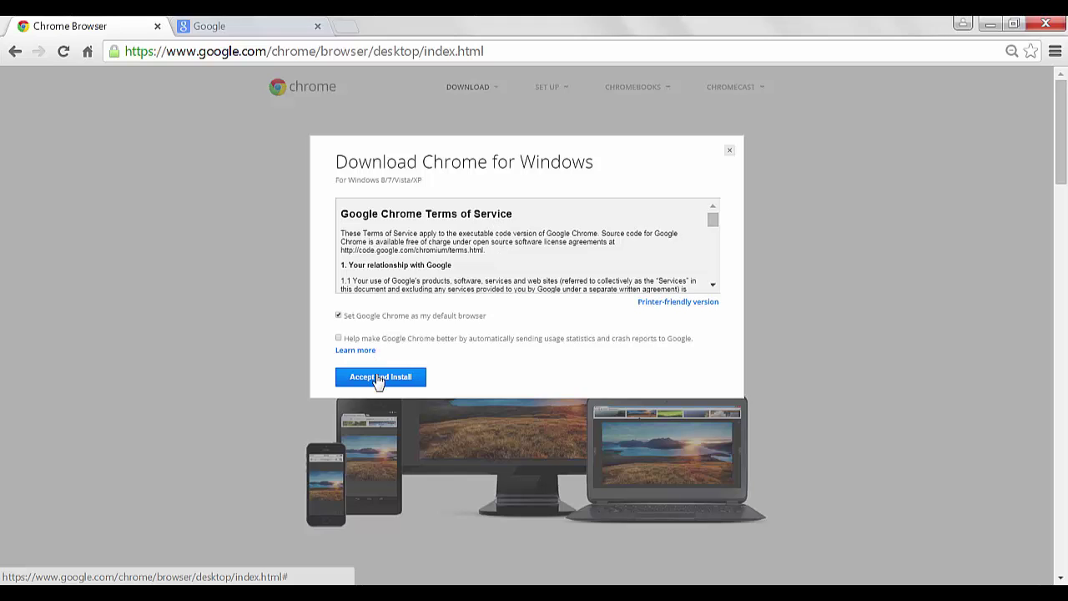
pyautogui.click(380, 378)
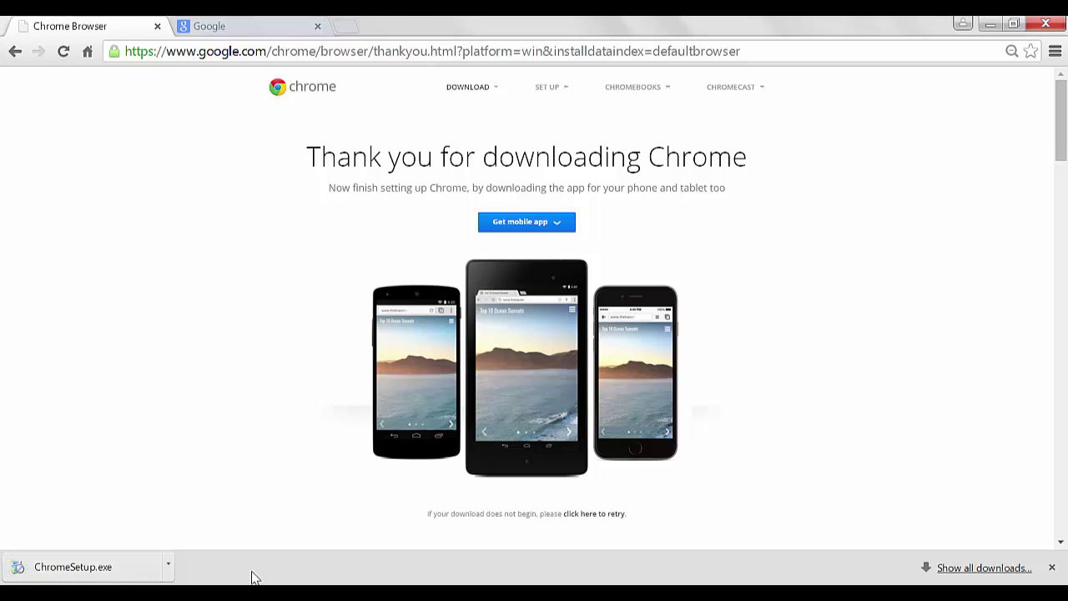
pyautogui.click(117, 574)
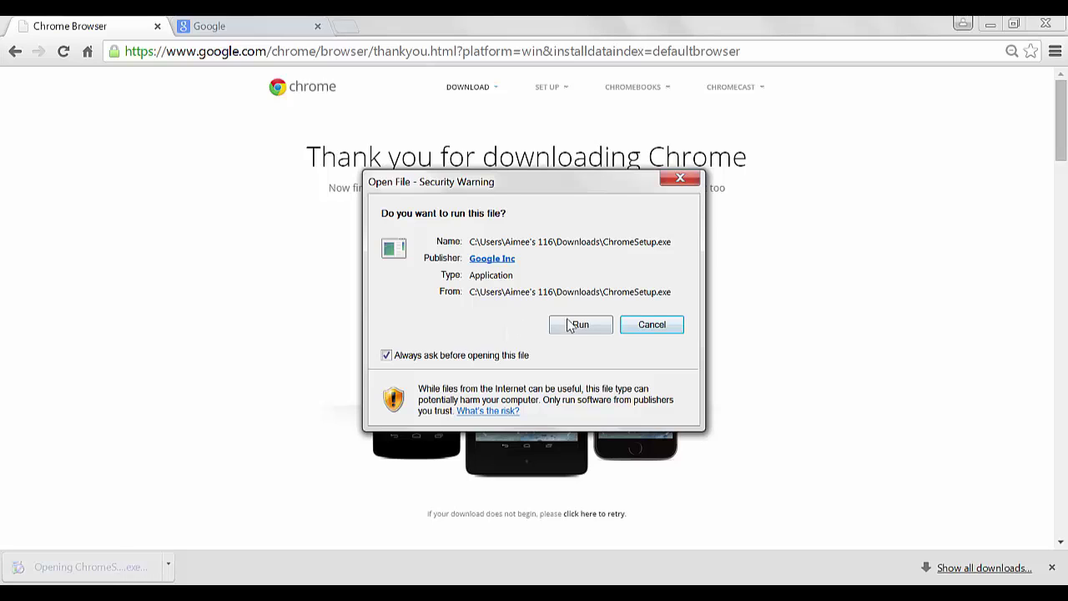
pyautogui.click(576, 326)
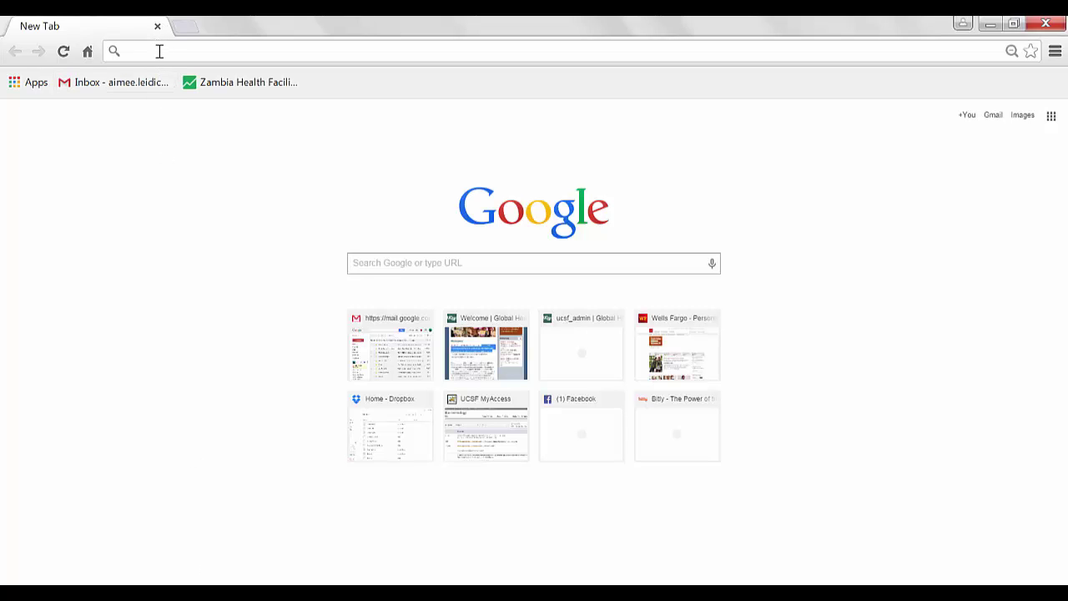
# Reload the Data Use site from the address bar and reopen Fusion Tables for Health via the Toolbox
pyautogui.write('datause.ucsf.edu')
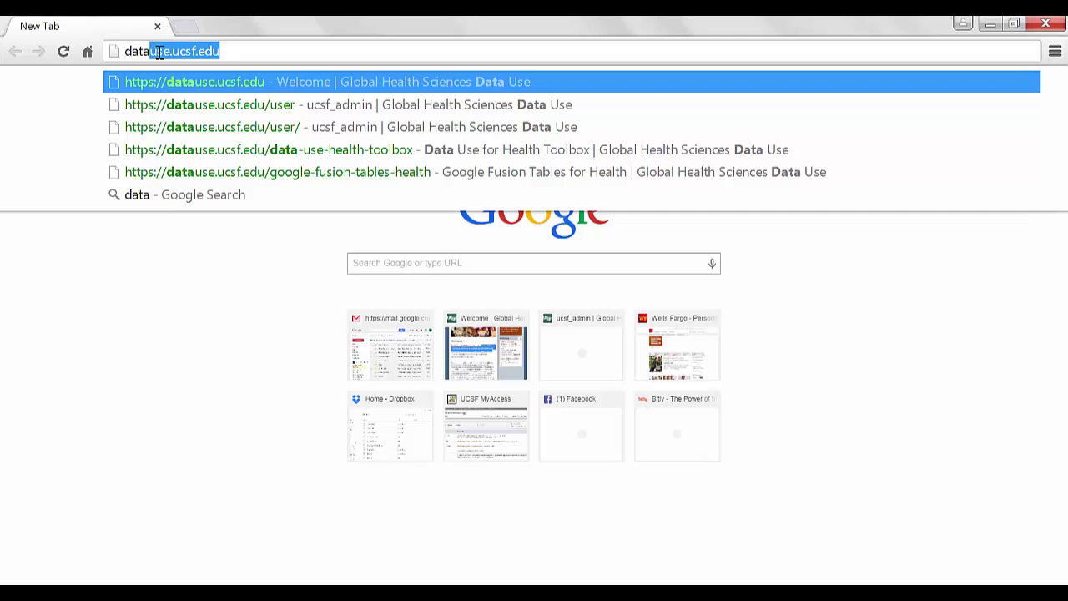
pyautogui.press('Return')
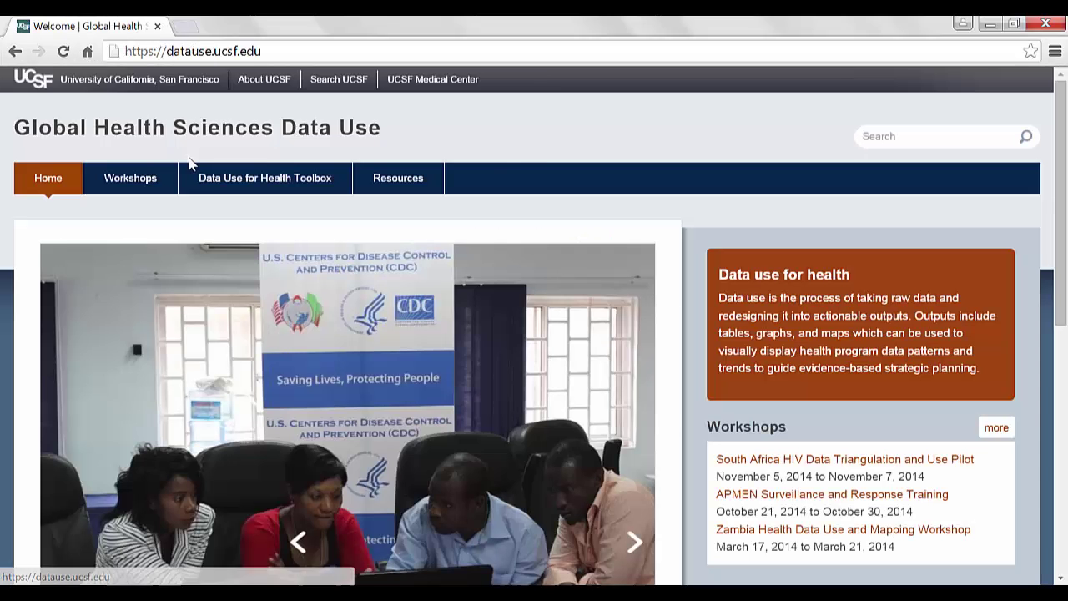
pyautogui.click(240, 185)
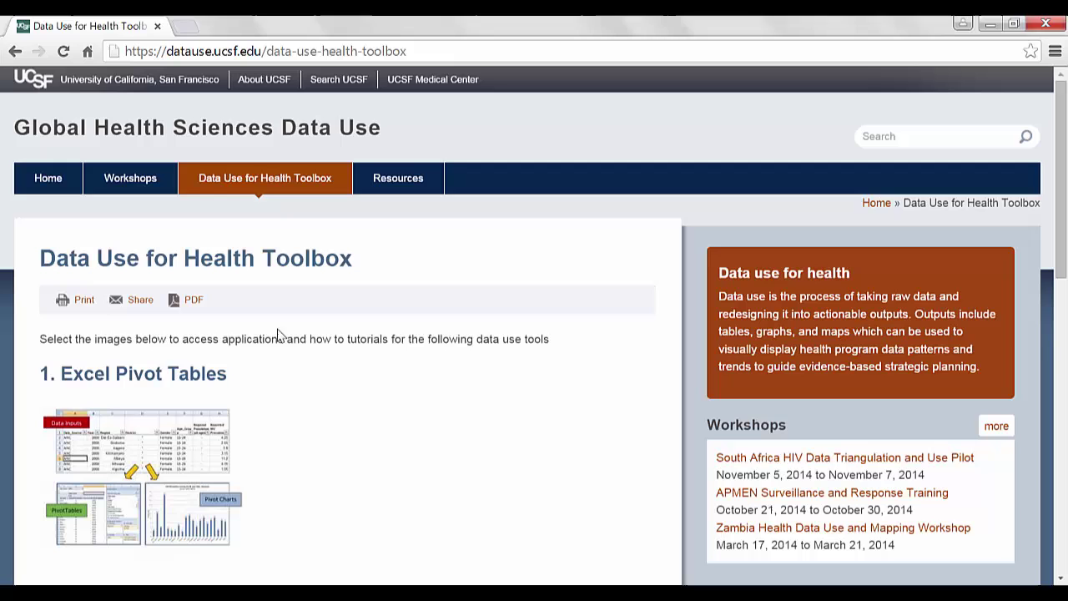
pyautogui.moveTo(1062, 227); pyautogui.dragTo(1064, 403)
pyautogui.click(67, 401)
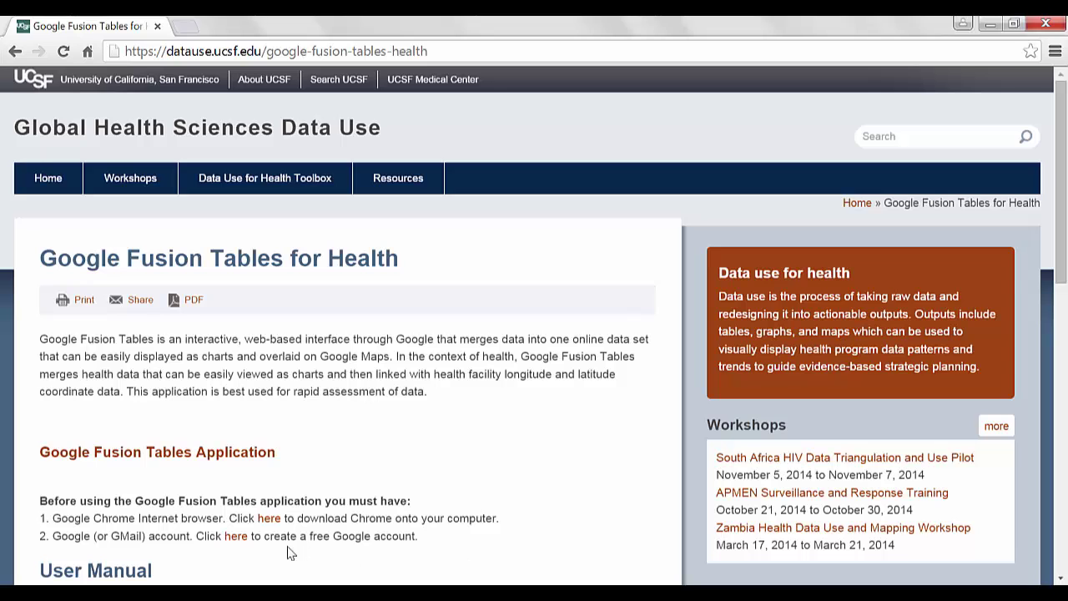
# Open the Google account sign-up form and enter the user's first and last name
pyautogui.click(226, 536)
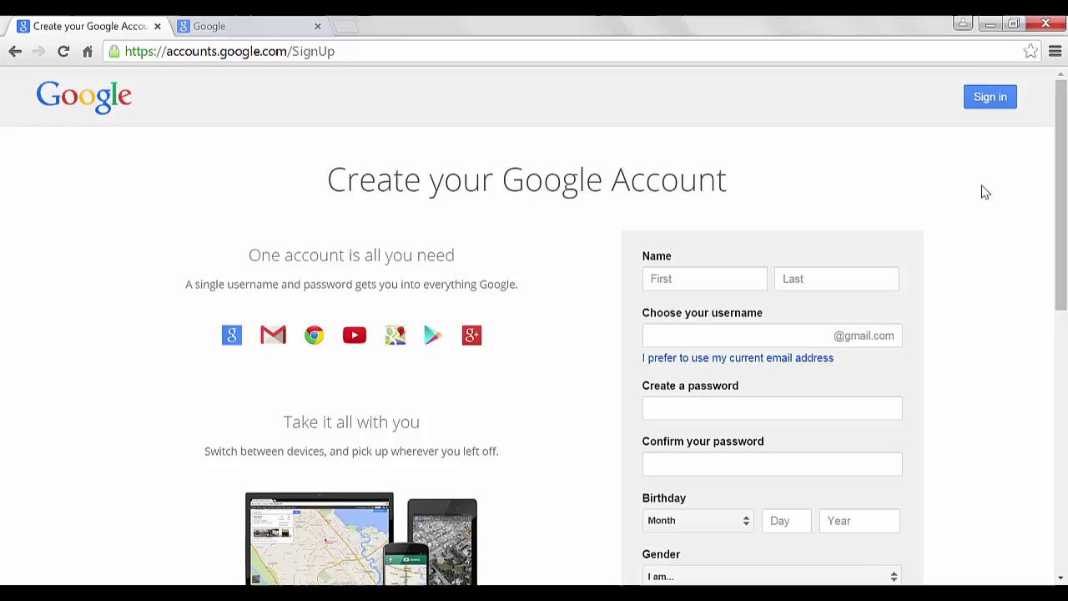
pyautogui.click(681, 282)
pyautogui.press('Tab')
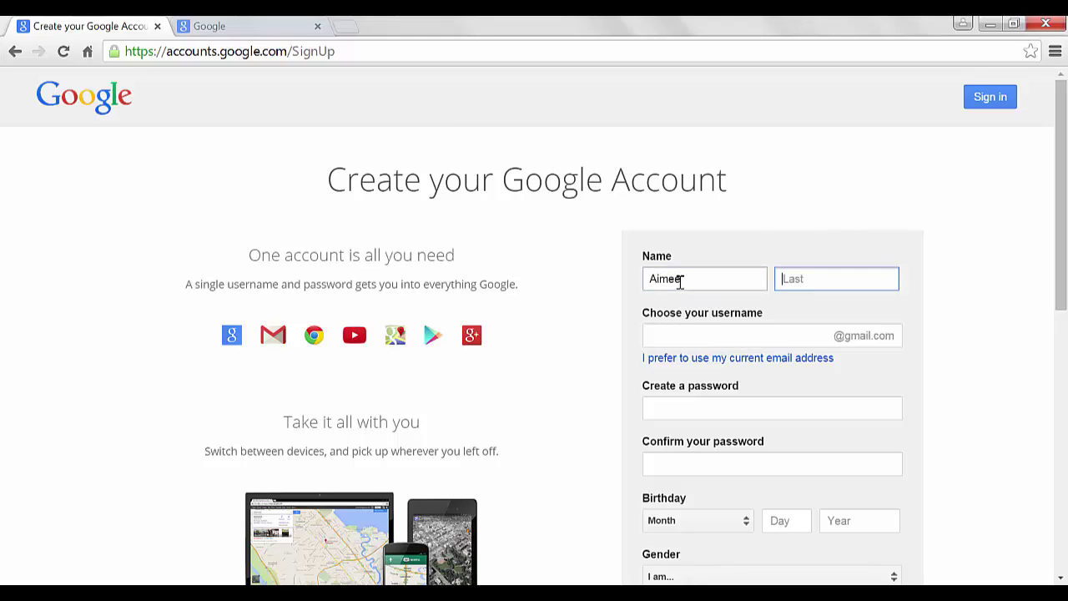
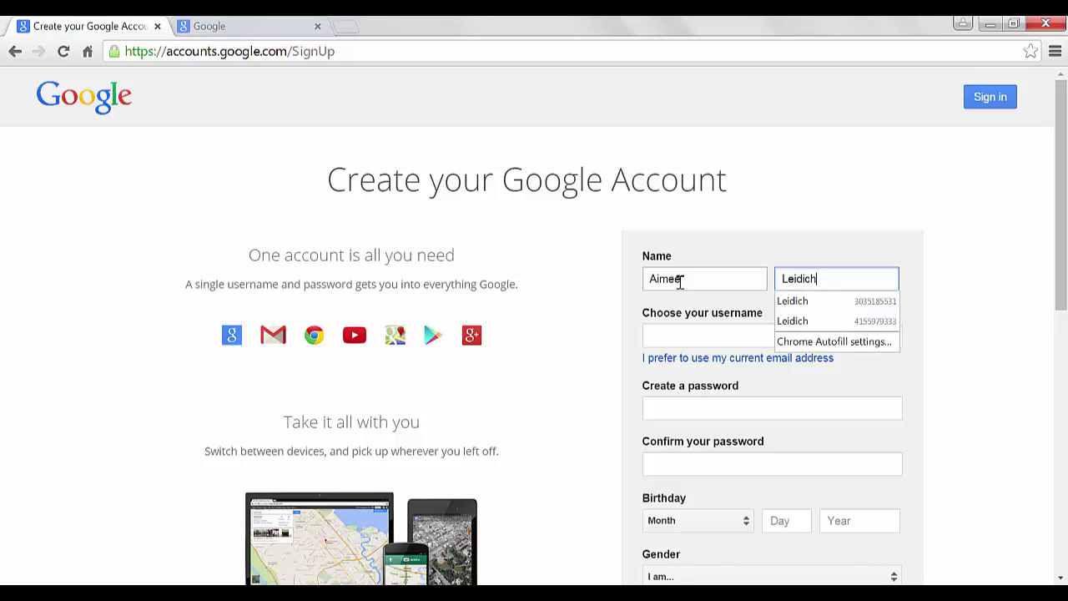
# Enter a Gmail username and type the account password in both password fields
pyautogui.click(679, 336)
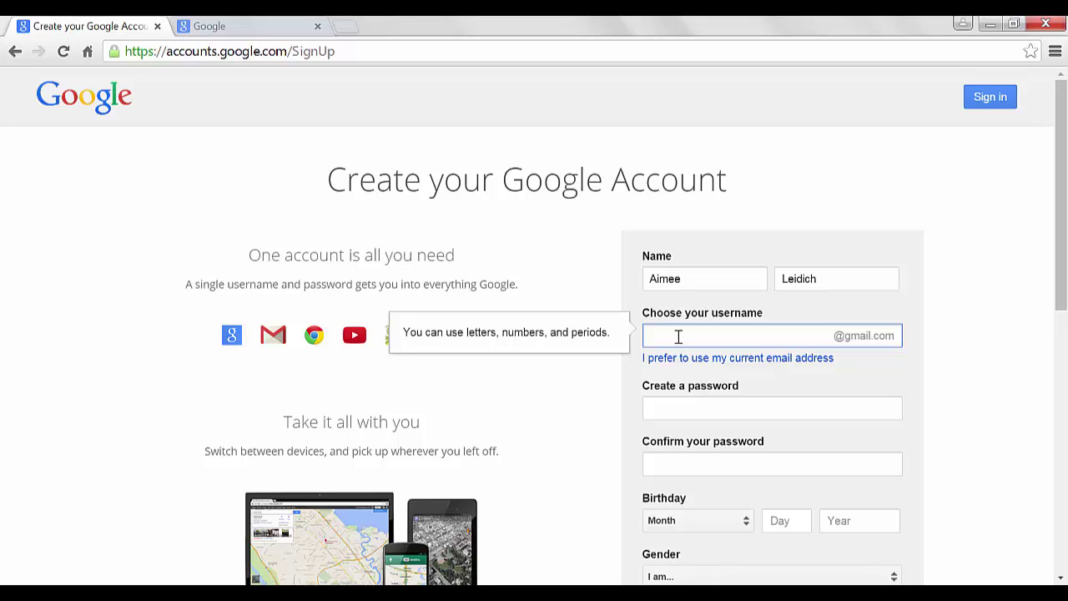
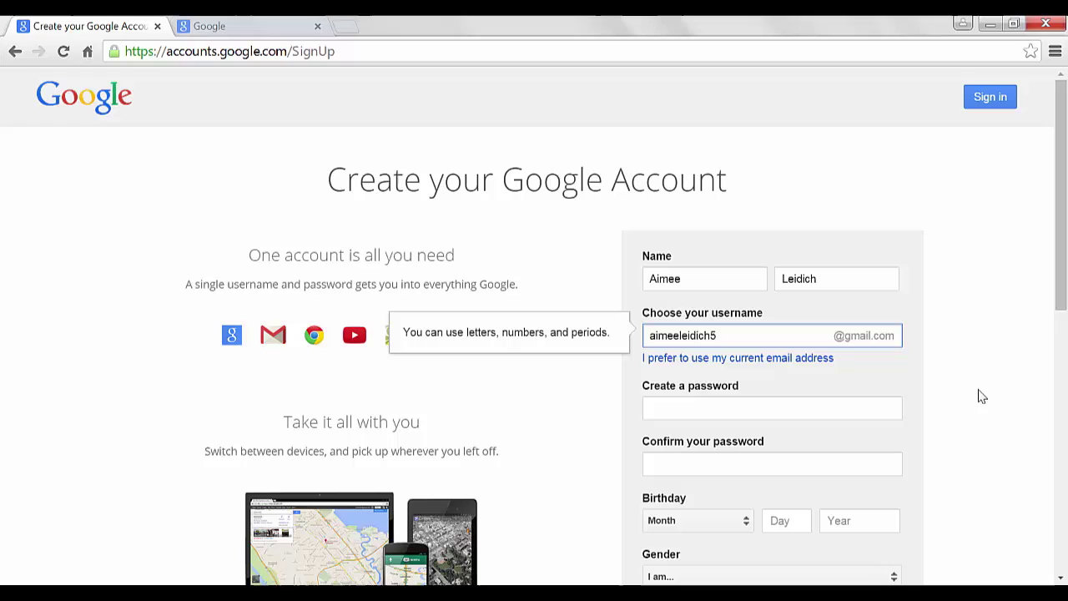
pyautogui.click(872, 411)
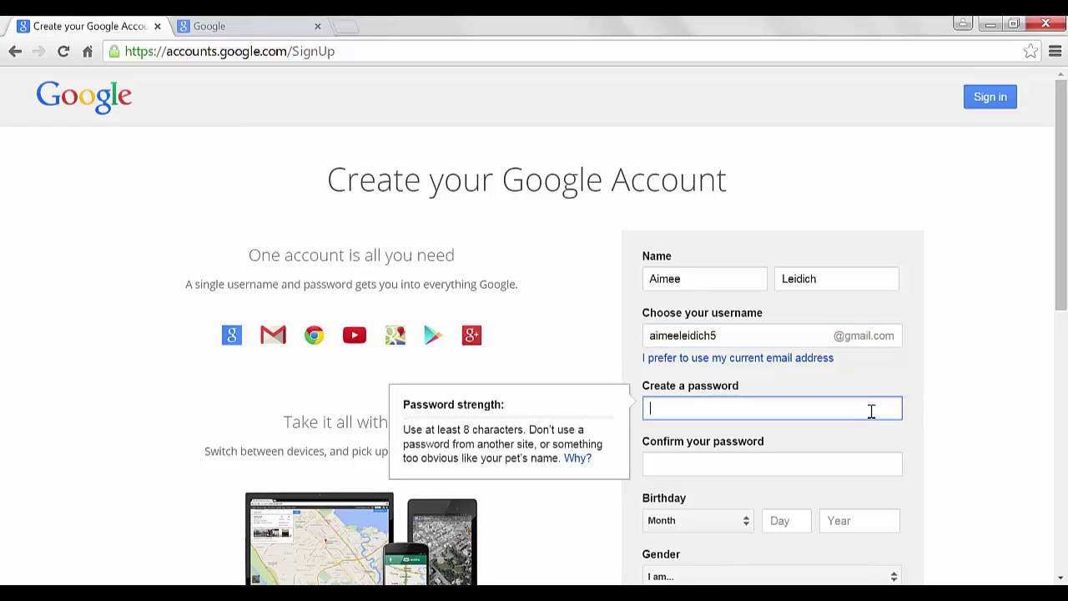
pyautogui.write('aaaaaaaaa')
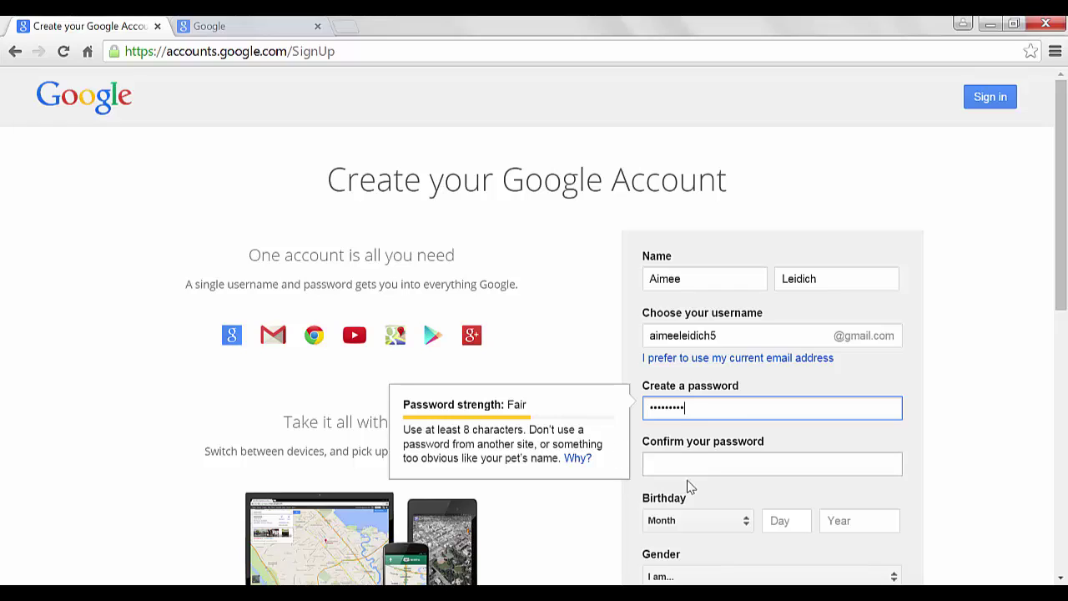
pyautogui.click(682, 455)
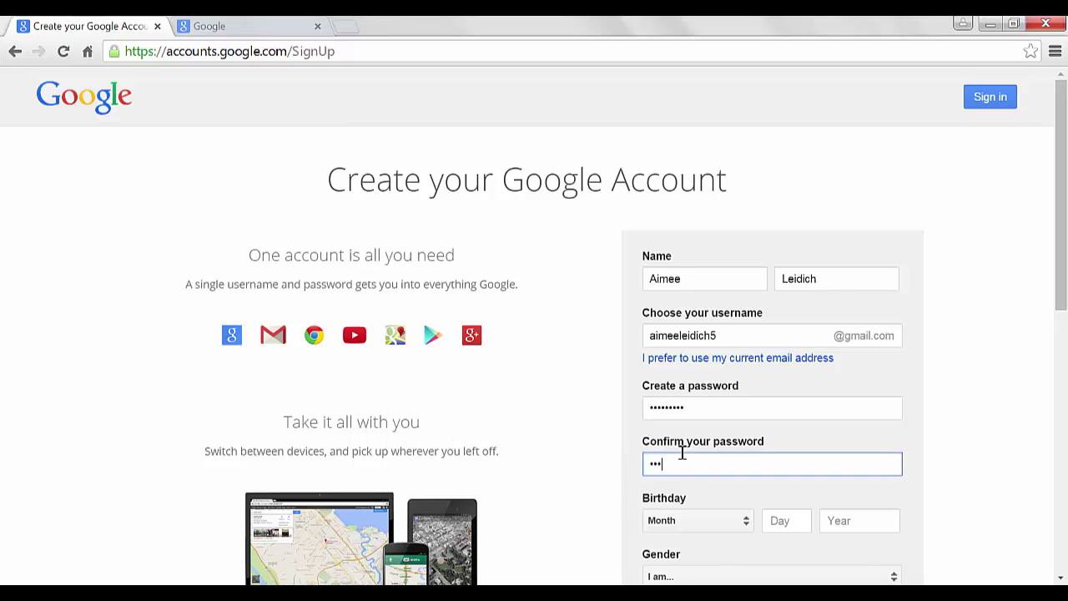
pyautogui.write('aaaaaaaaa')
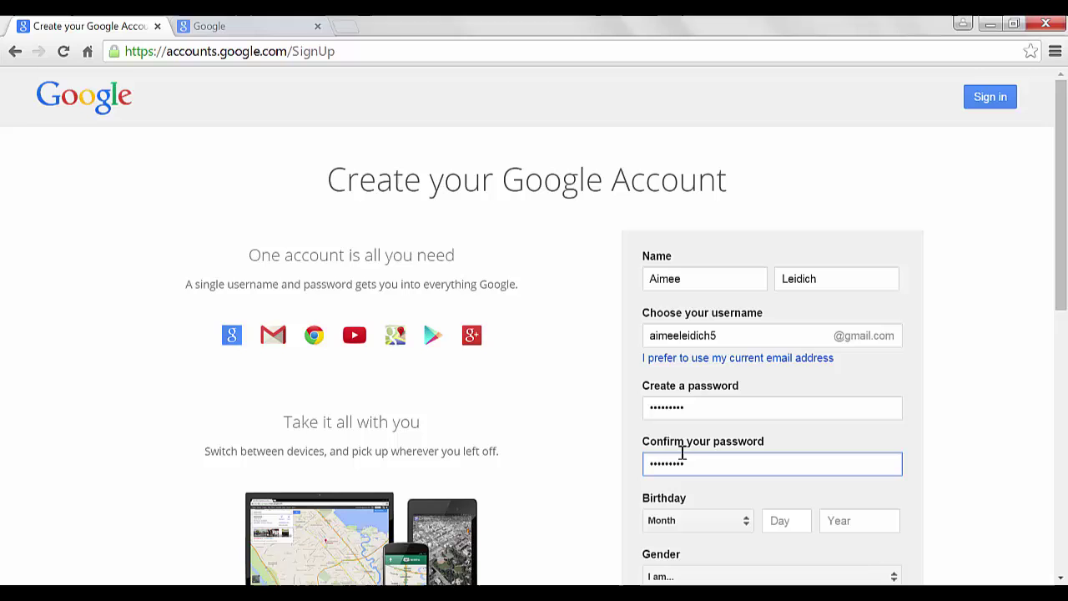
pyautogui.moveTo(1064, 286); pyautogui.dragTo(1063, 379)
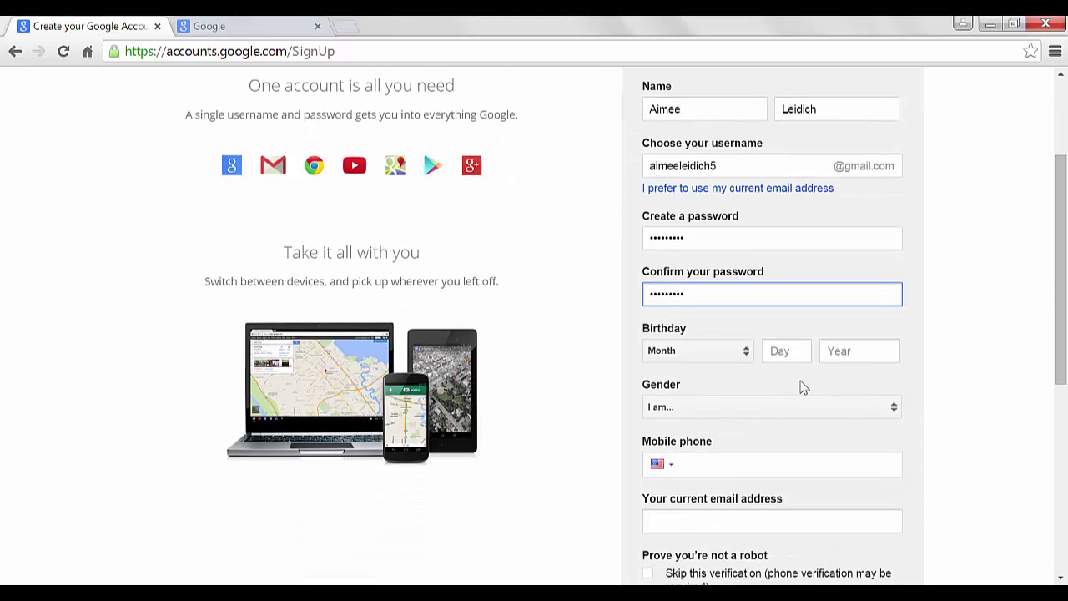
# Set the birthday to January 1, 2001 and the gender to Female
pyautogui.click(749, 361)
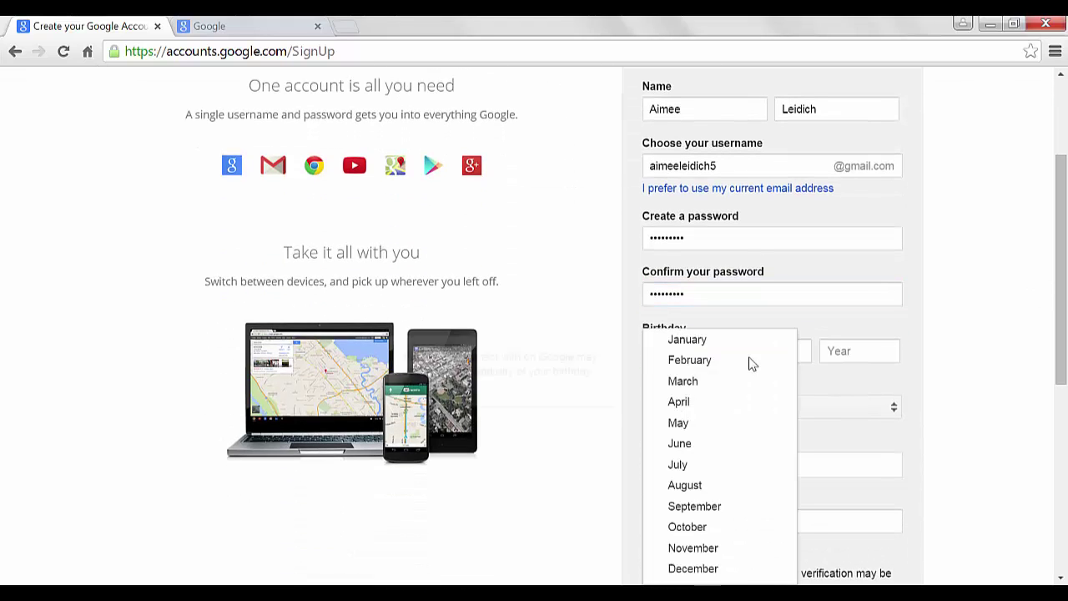
pyautogui.click(710, 341)
pyautogui.click(799, 351)
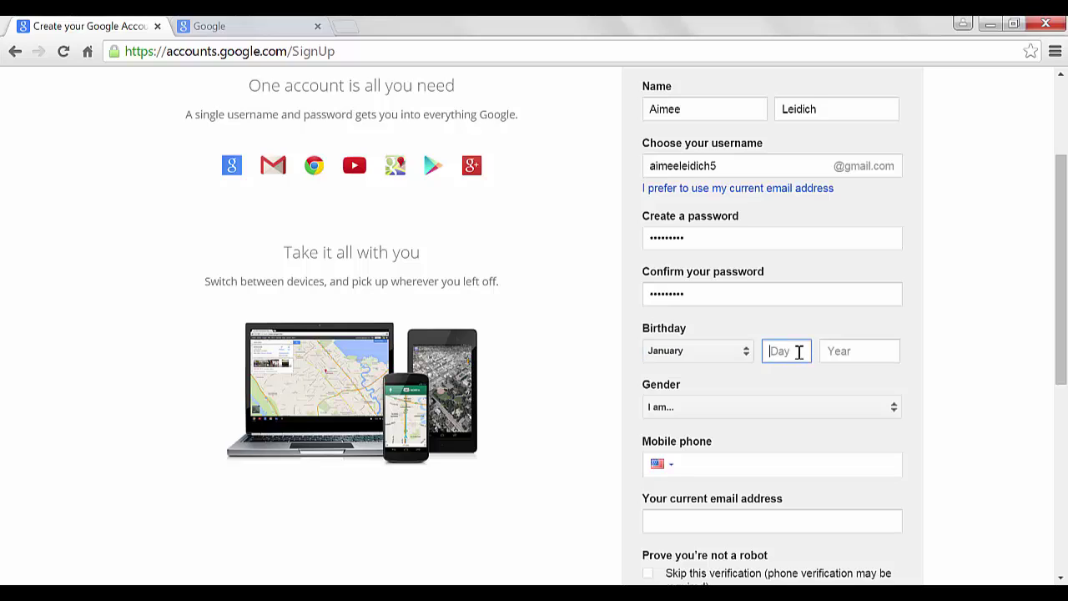
pyautogui.write('1')
pyautogui.click(785, 376)
pyautogui.click(840, 354)
pyautogui.write('200')
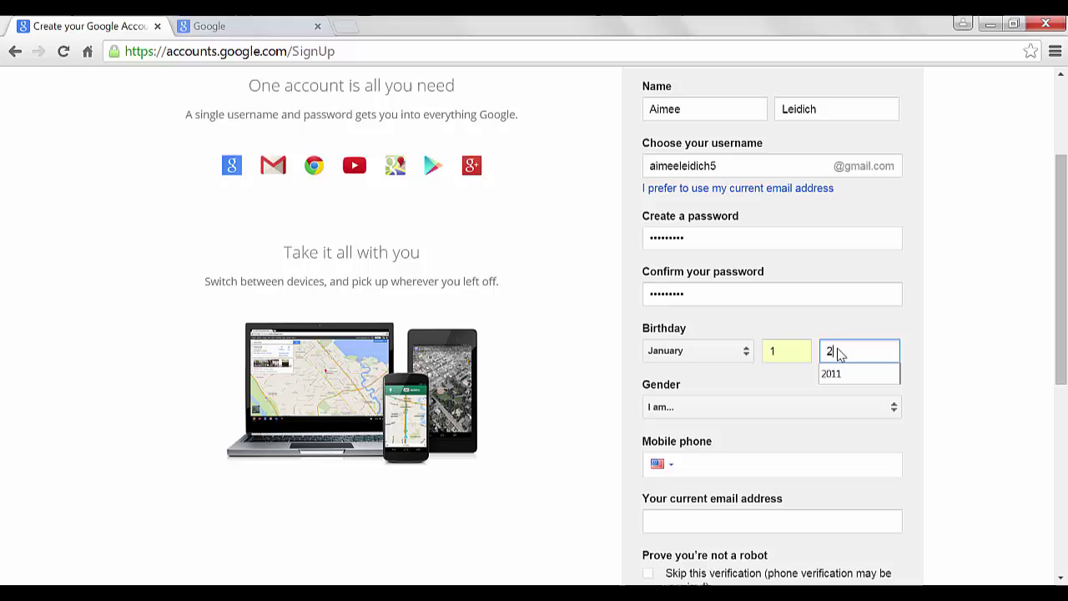
pyautogui.click(746, 409)
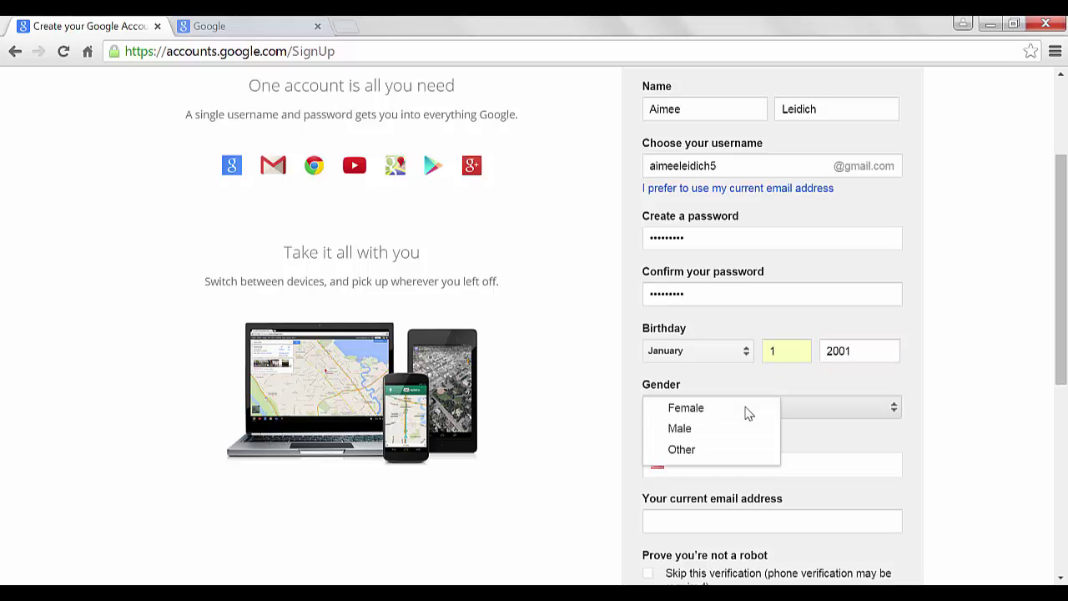
pyautogui.click(727, 415)
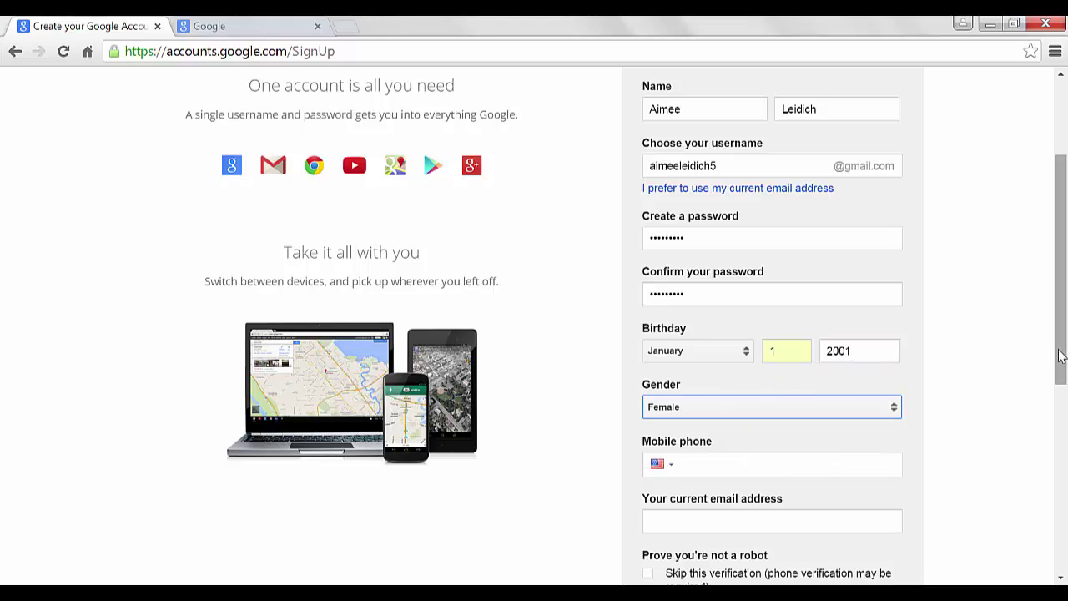
# Enter the captcha answer, accept the Terms of Service, submit the form, and decline saving the password
pyautogui.moveTo(1061, 355); pyautogui.dragTo(1064, 484)
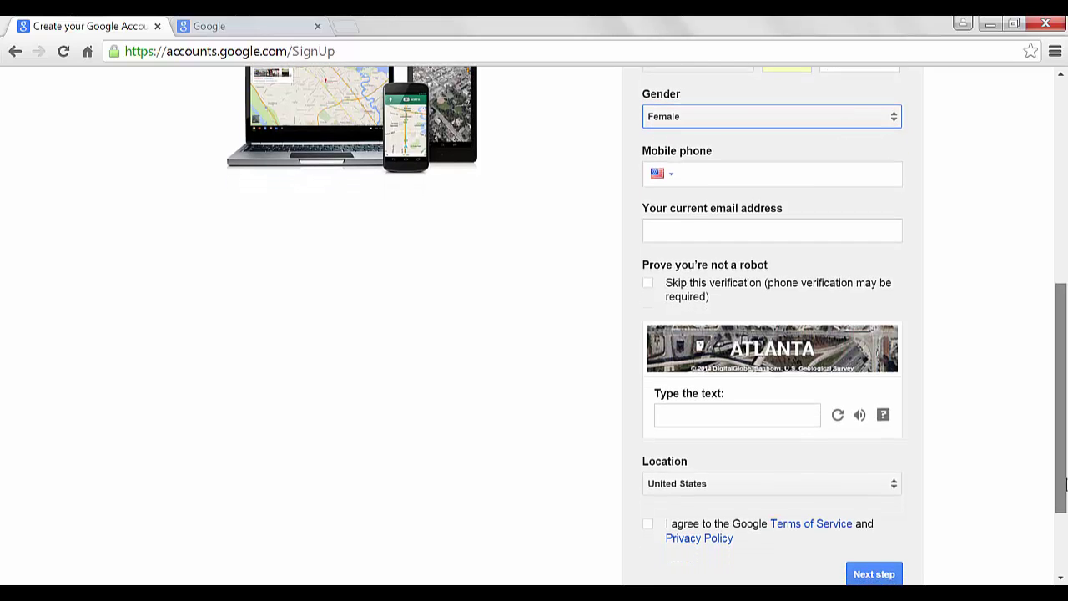
pyautogui.click(705, 416)
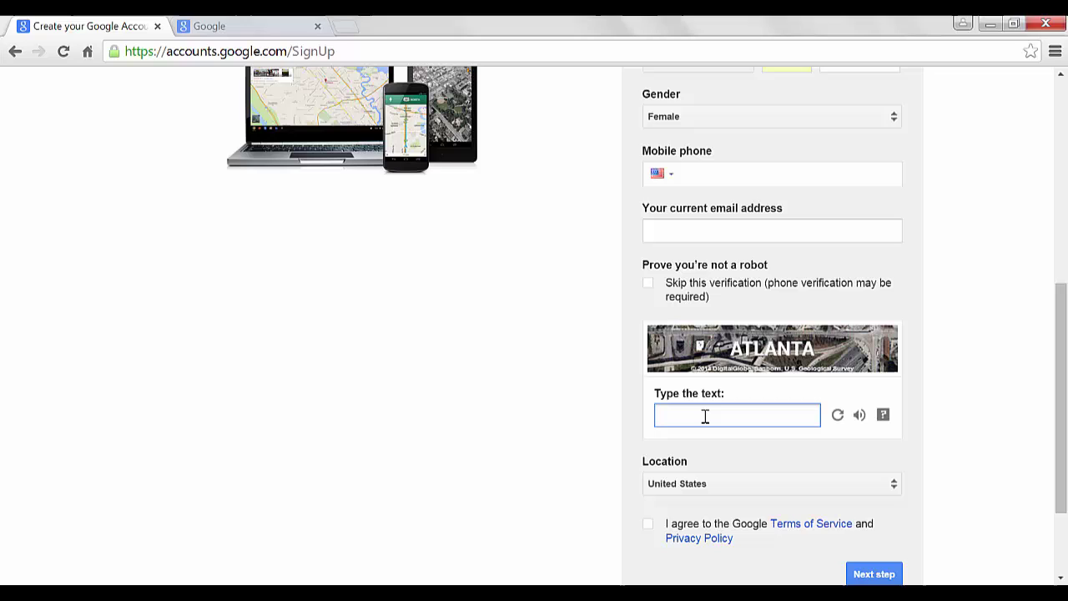
pyautogui.write('ATLANTA')
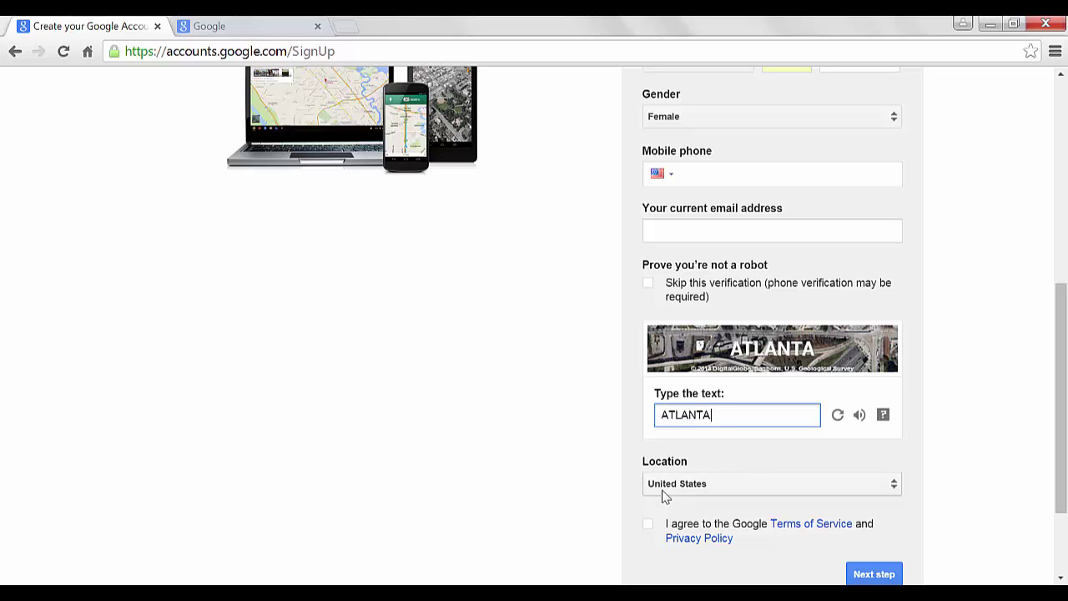
pyautogui.click(650, 525)
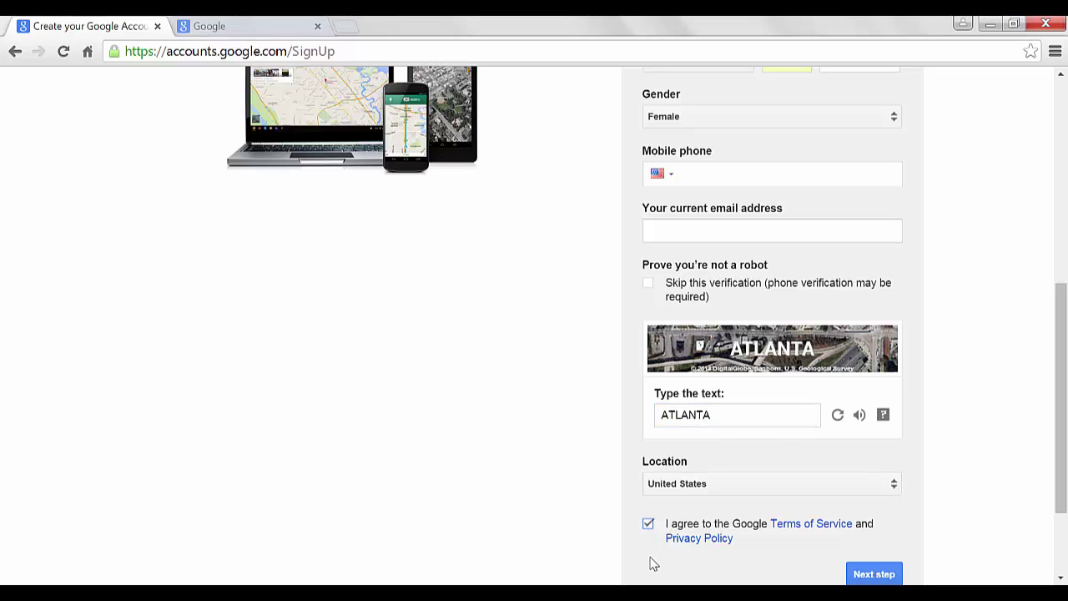
pyautogui.scroll(-1, 1062, 518)
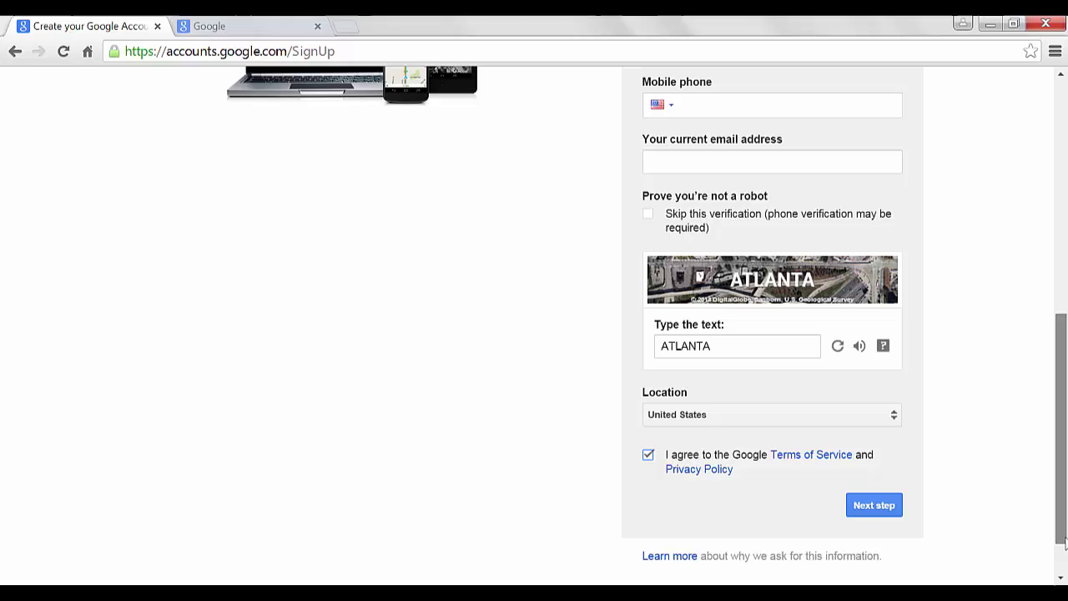
pyautogui.click(872, 508)
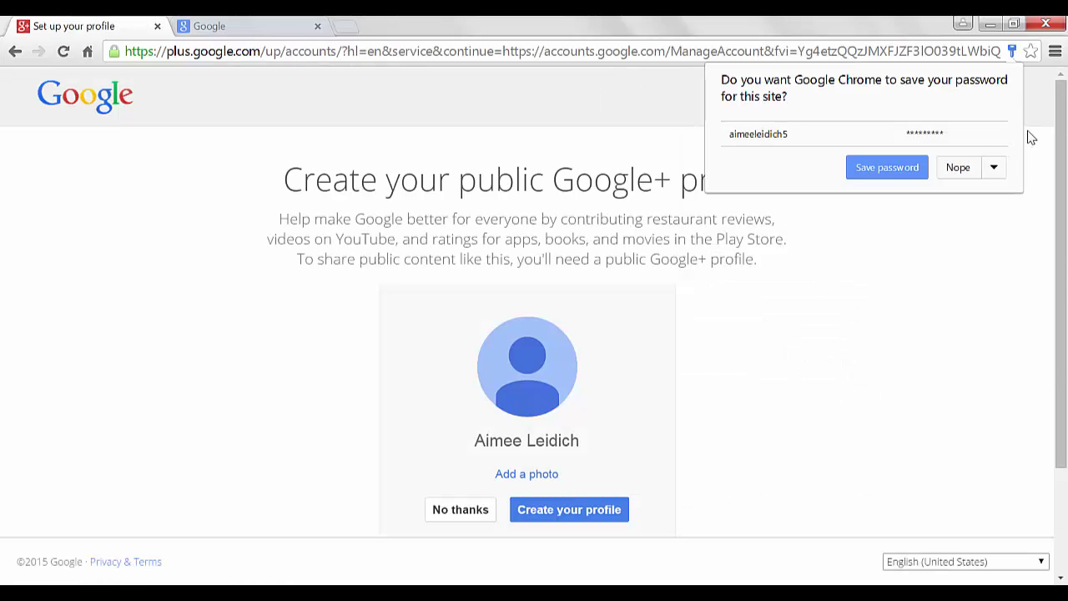
pyautogui.click(1031, 138)
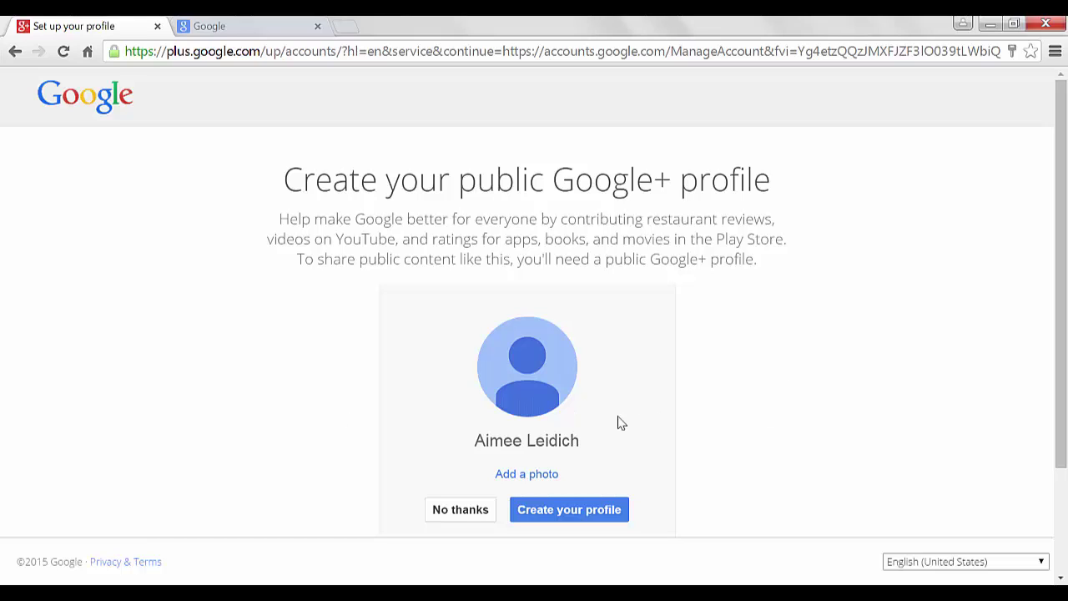
# Decline the public Google+ profile with No thanks, then briefly view the Google apps list
pyautogui.click(462, 513)
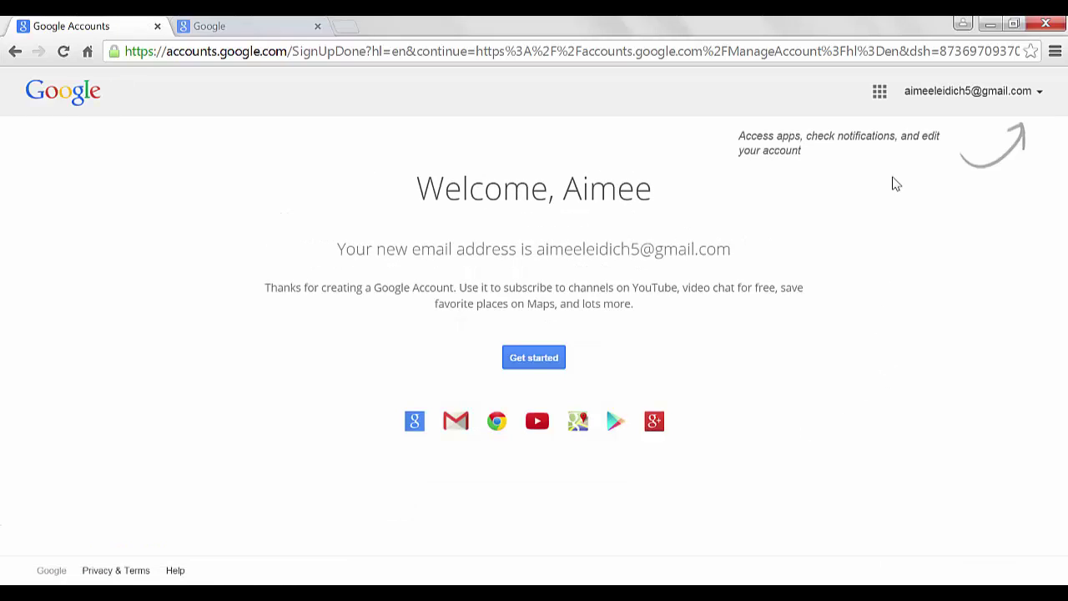
pyautogui.click(880, 95)
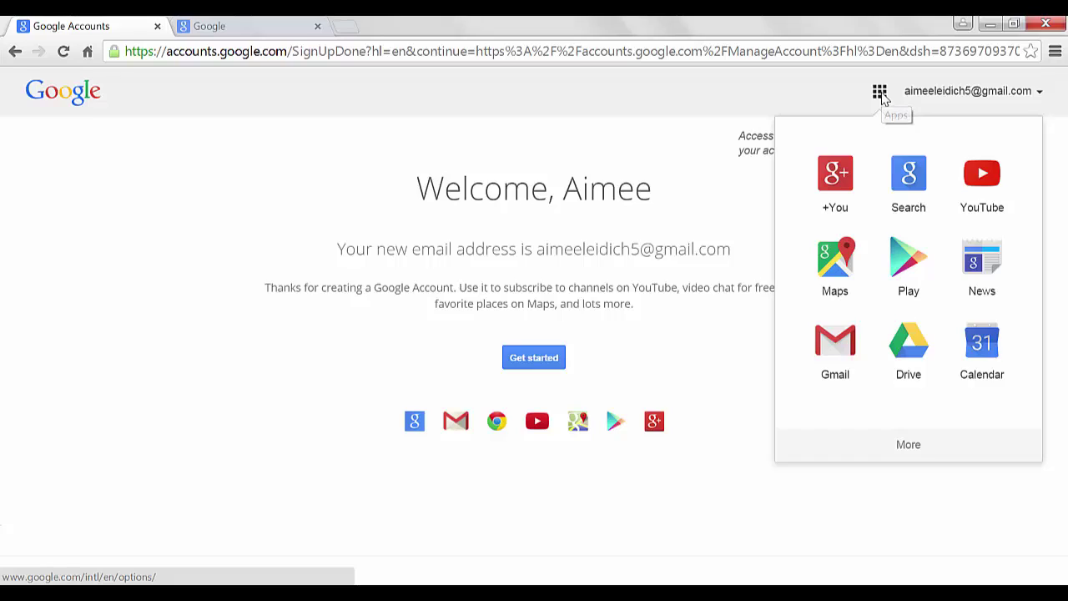
pyautogui.click(883, 94)
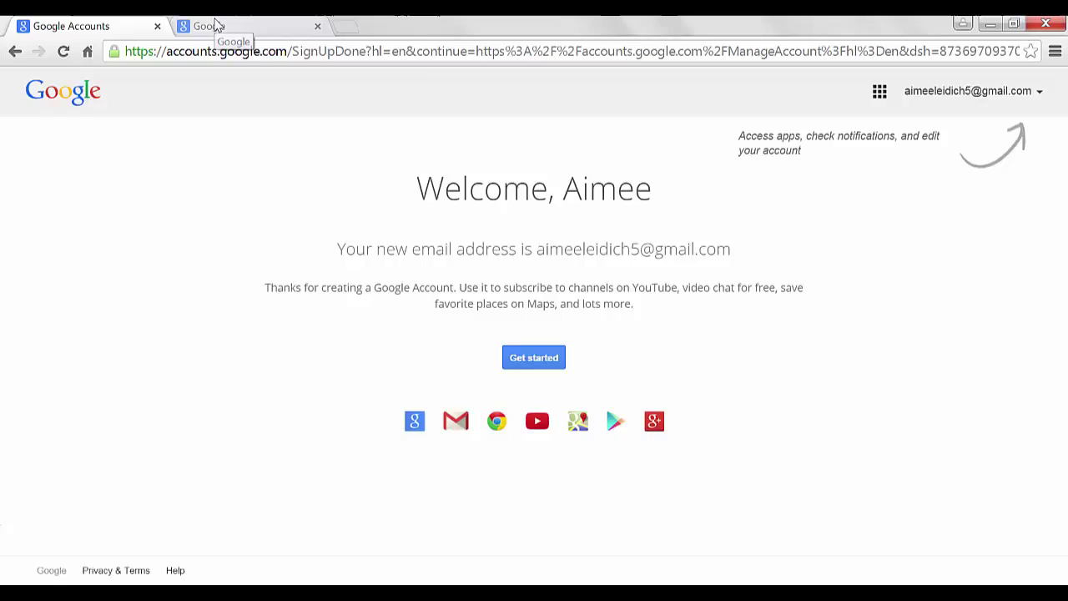
# Download the ANC HIV Prevalence and HCT_Mpumalanga_Facility.xlsx files, then open the District level KML Mapping file link
pyautogui.click(215, 26)
pyautogui.moveTo(1064, 195); pyautogui.dragTo(1065, 309)
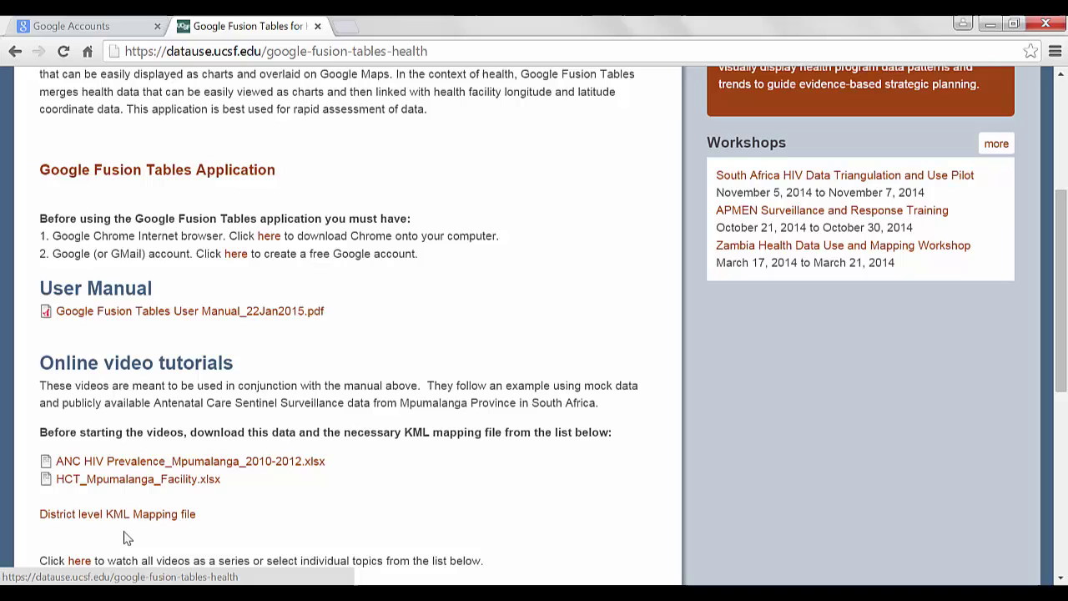
pyautogui.click(140, 462)
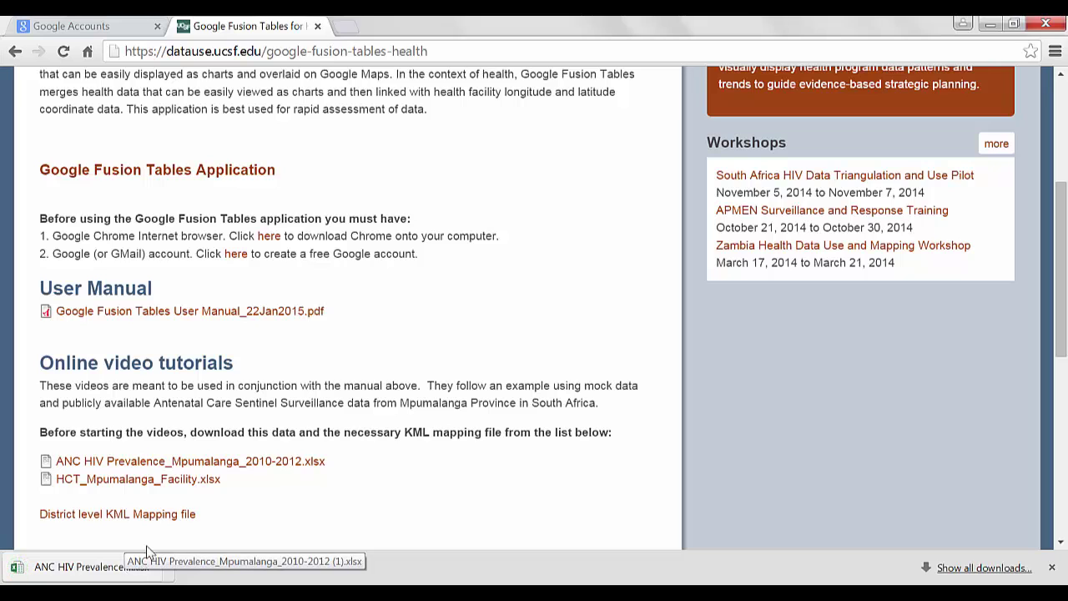
pyautogui.click(163, 484)
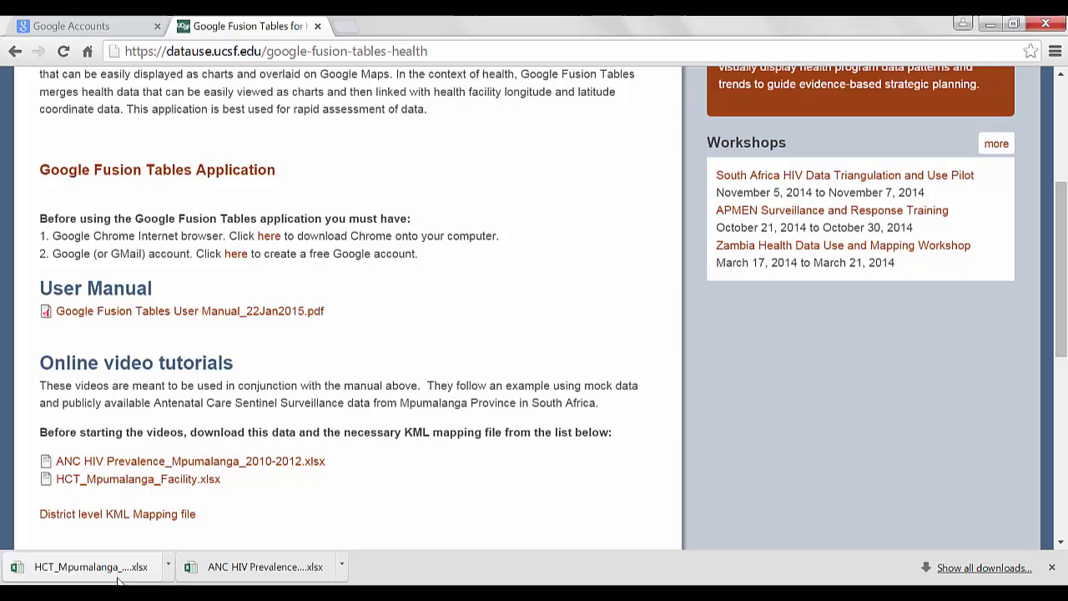
pyautogui.click(142, 514)
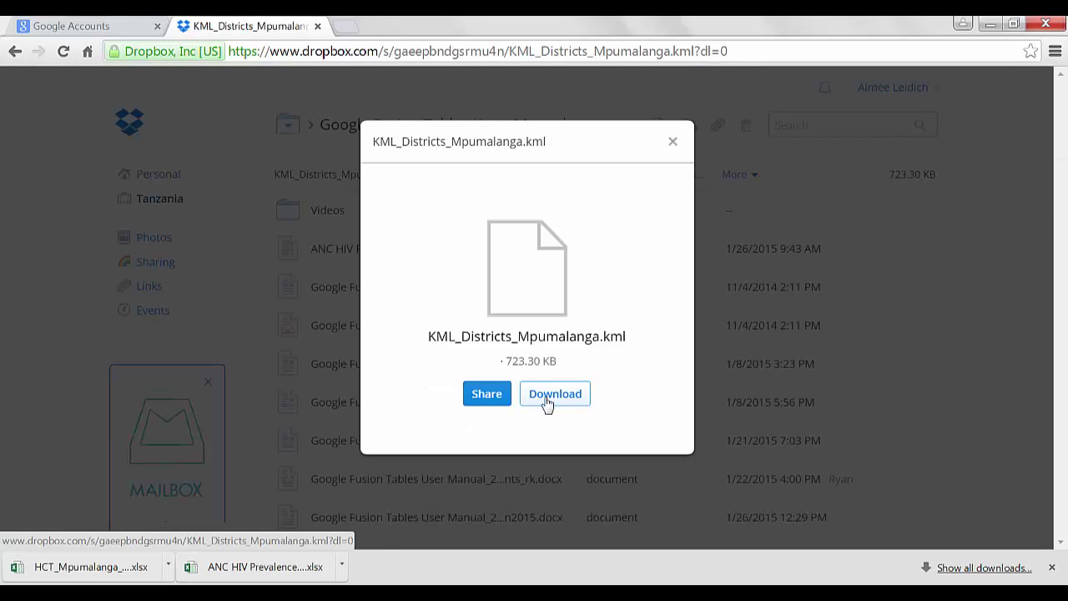
# Download KML_Districts_Mpumalanga.kml from Dropbox and bring up its download-shelf options
pyautogui.click(546, 400)
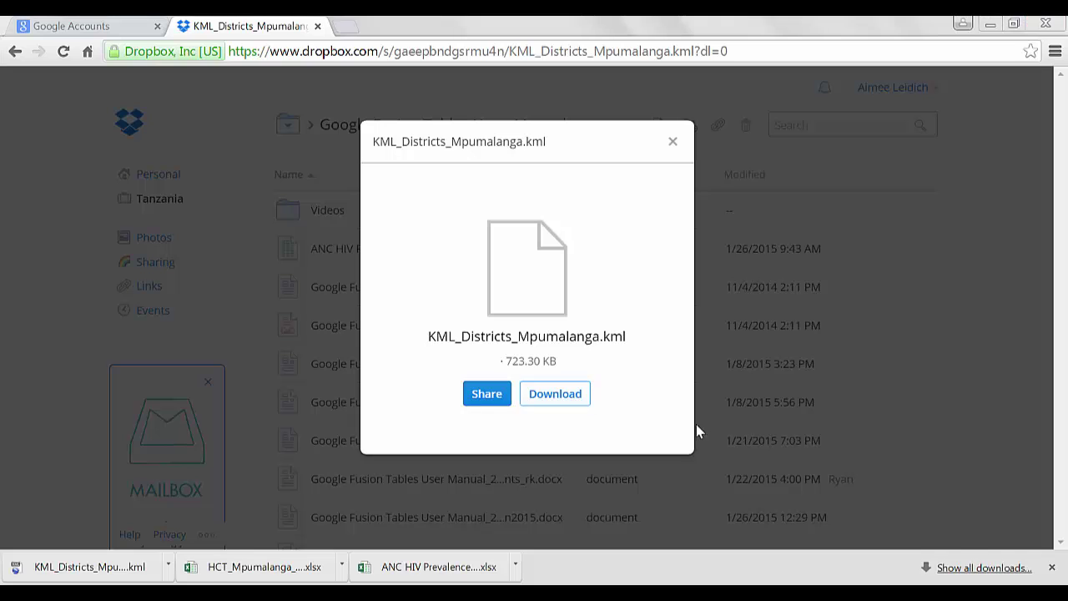
pyautogui.click(168, 567)
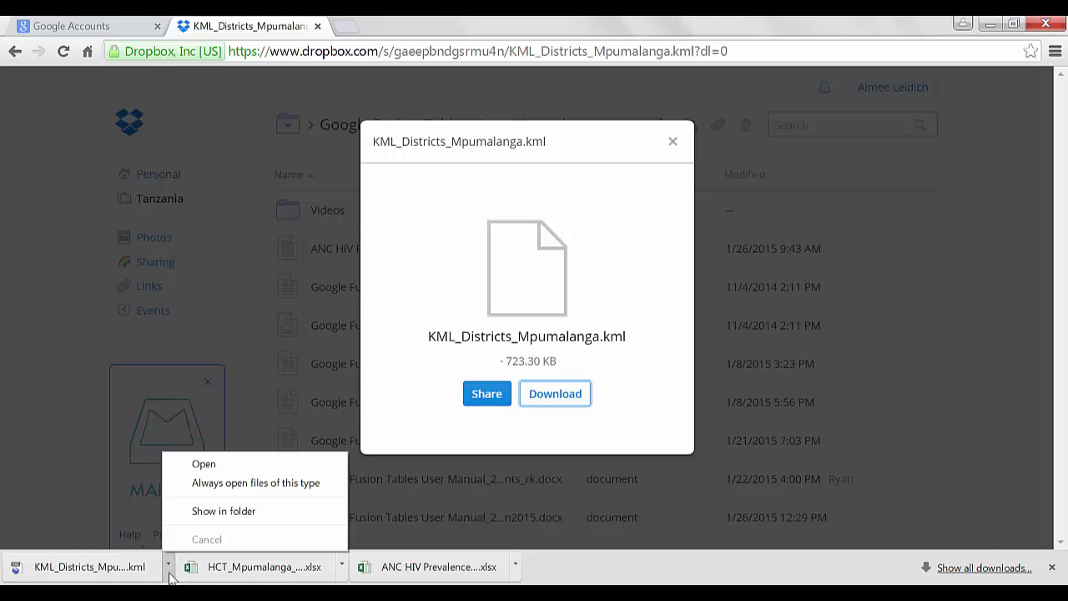
# Copy KML_Districts_Mpumalanga (2) from Downloads onto the Desktop and switch back to Chrome
pyautogui.click(216, 513)
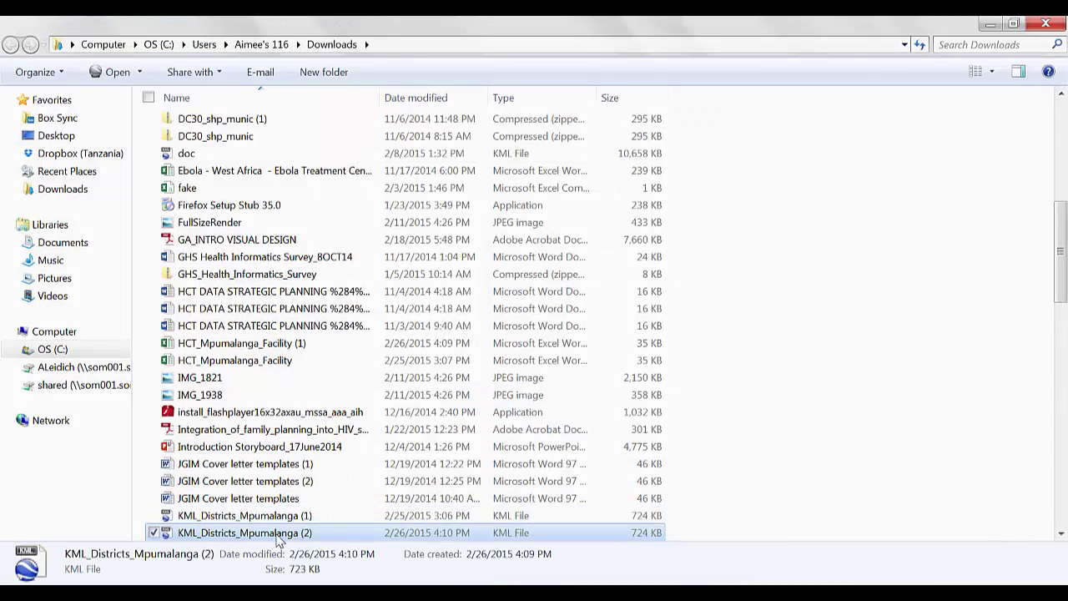
pyautogui.rightClick(276, 536)
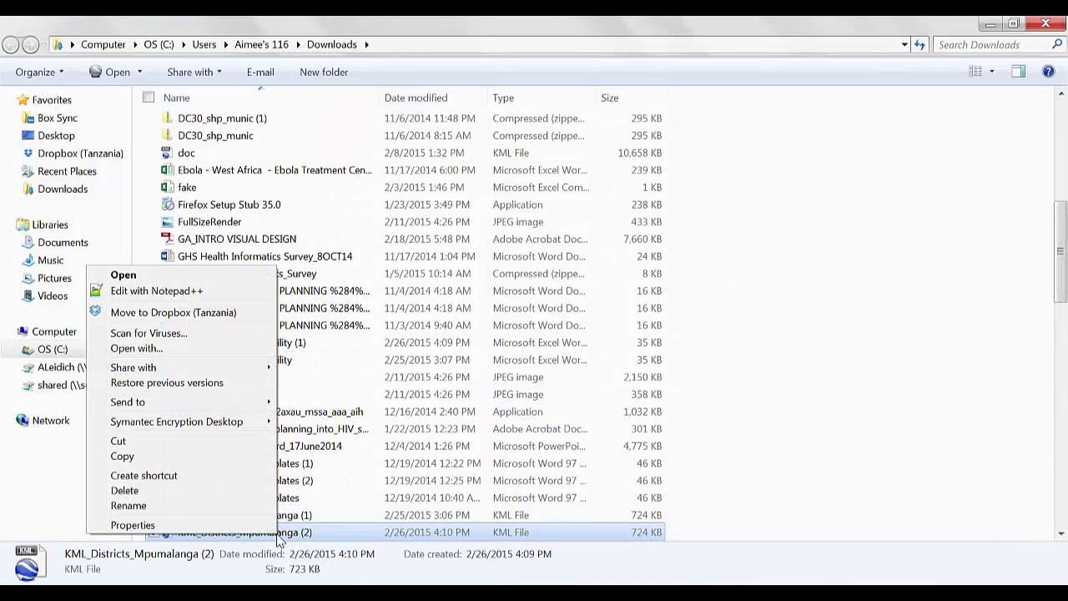
pyautogui.click(122, 456)
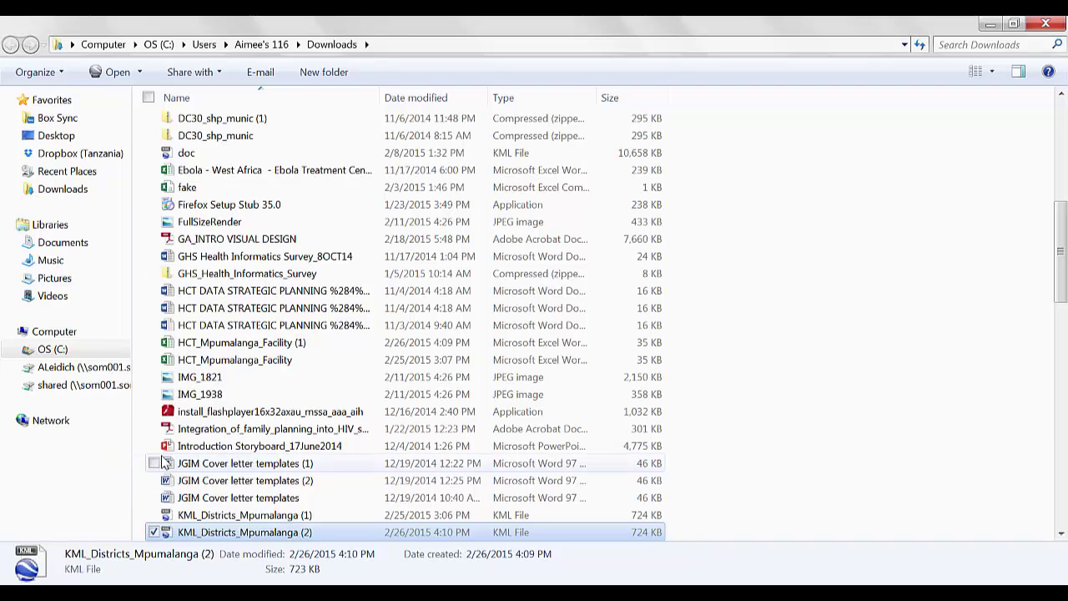
pyautogui.click(69, 142)
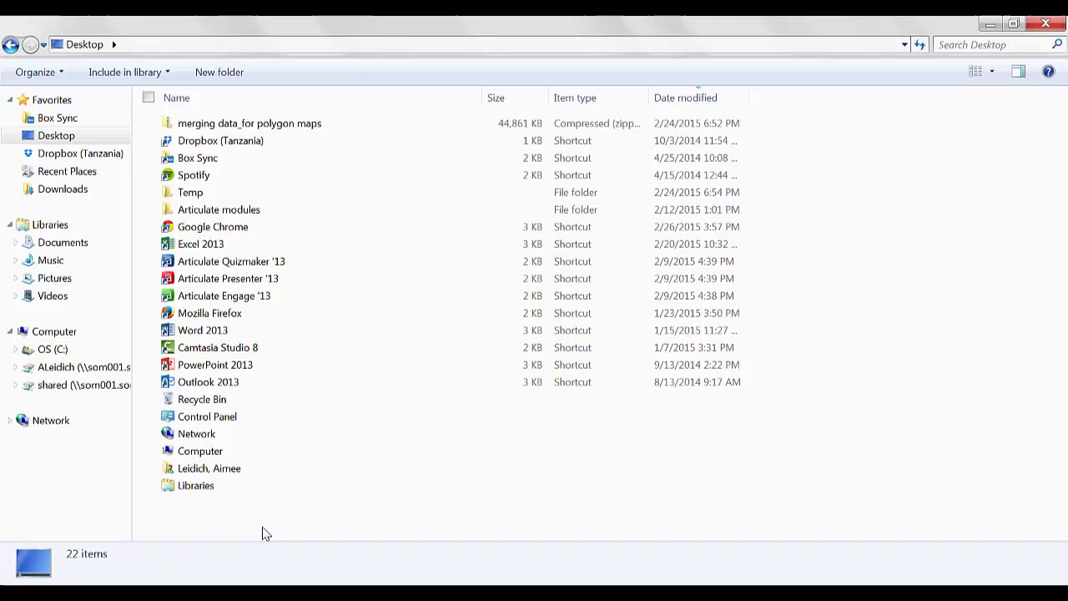
pyautogui.rightClick(262, 531)
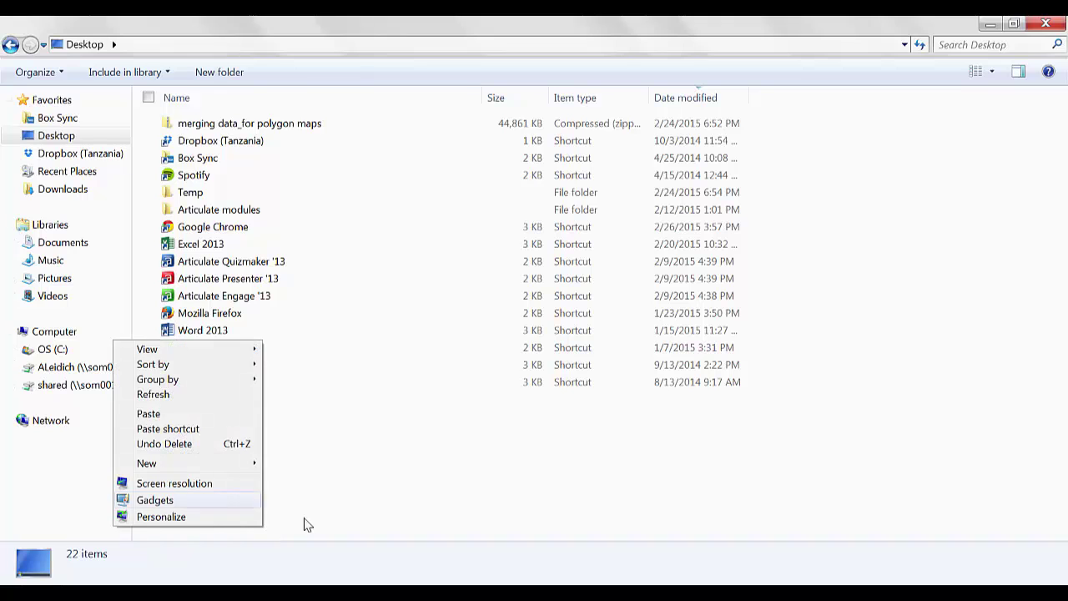
pyautogui.click(192, 415)
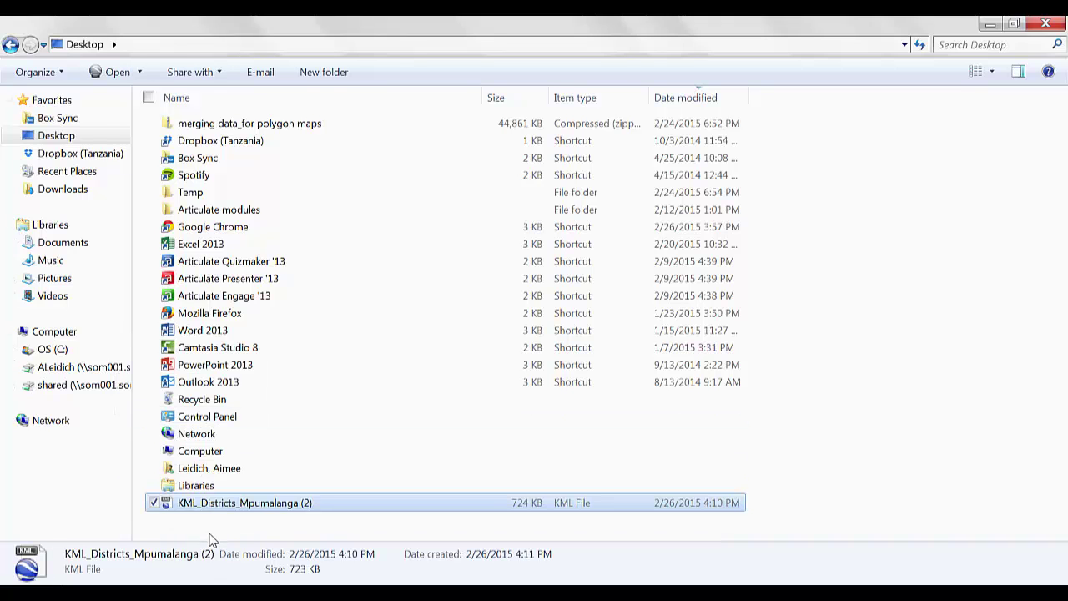
pyautogui.hotkey('alt', 'Tab')
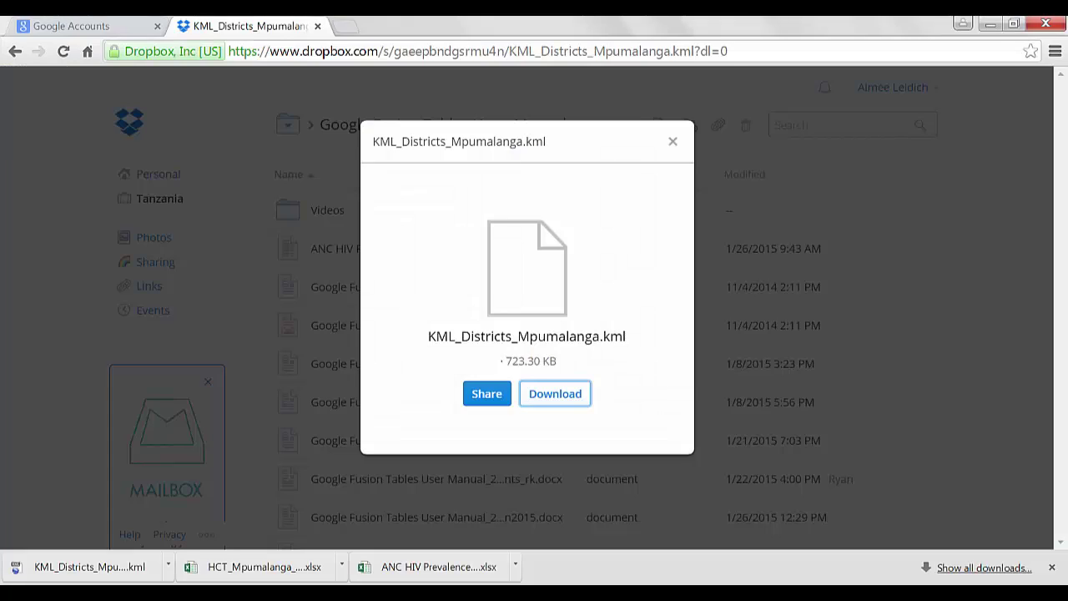
# Copy HCT_Mpumalanga_Facility (1) from Downloads onto the Desktop and return to Chrome
pyautogui.click(342, 568)
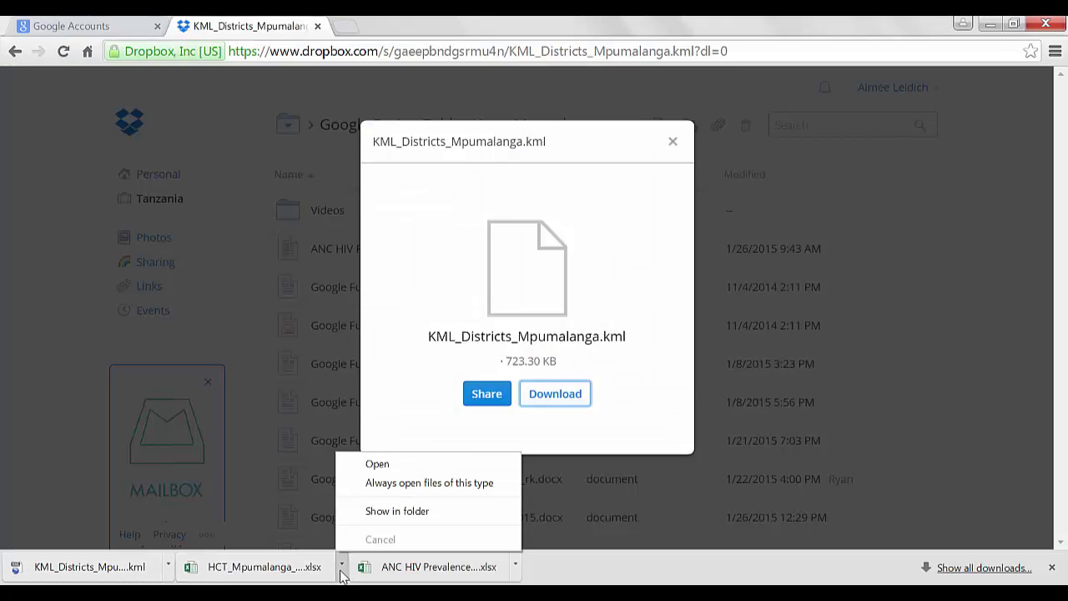
pyautogui.click(369, 513)
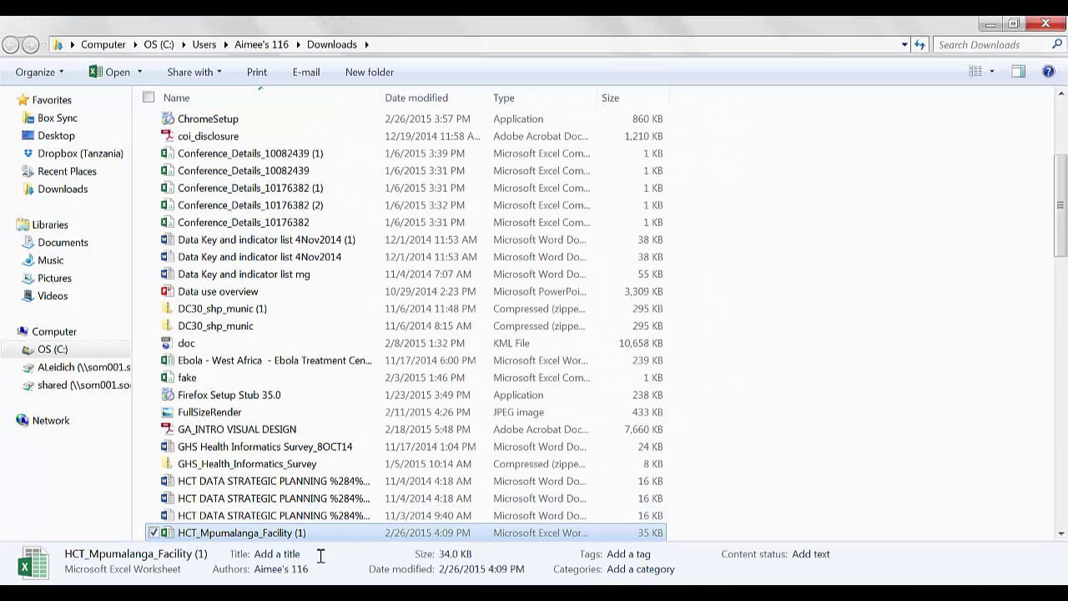
pyautogui.rightClick(309, 535)
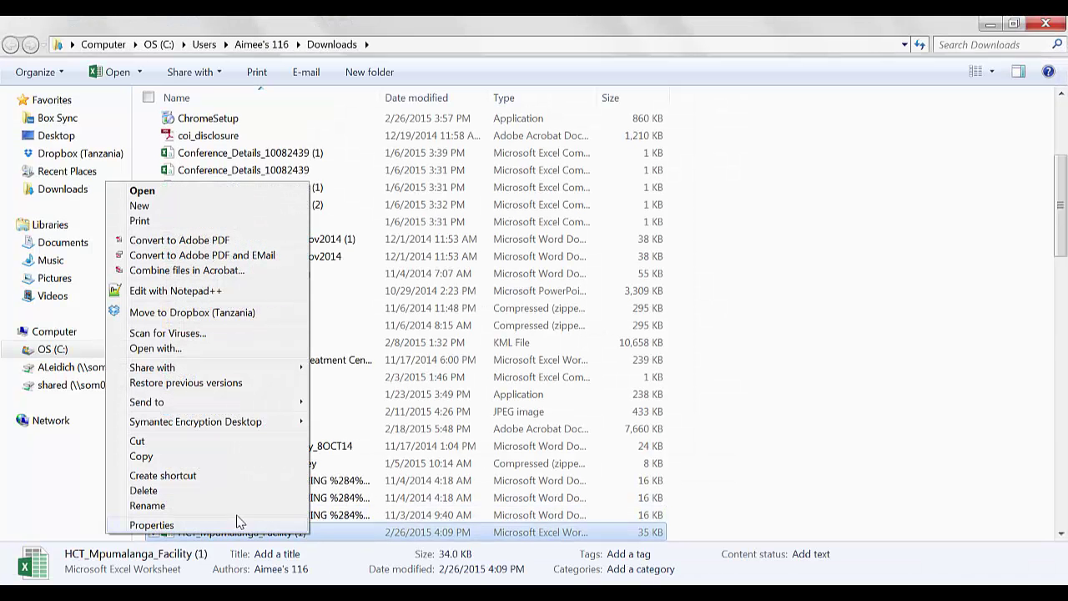
pyautogui.click(197, 457)
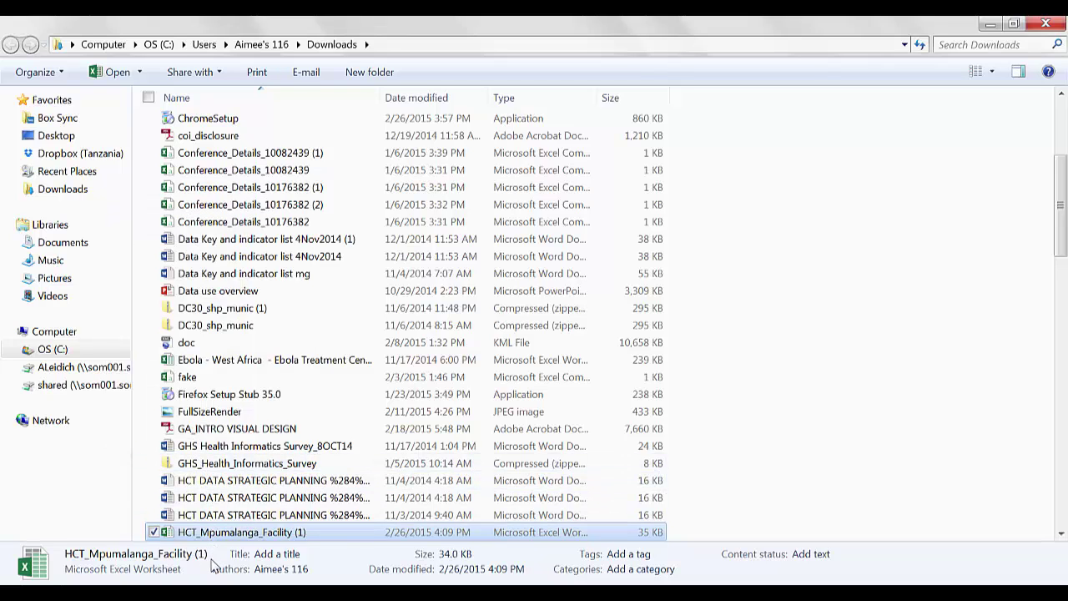
pyautogui.click(77, 138)
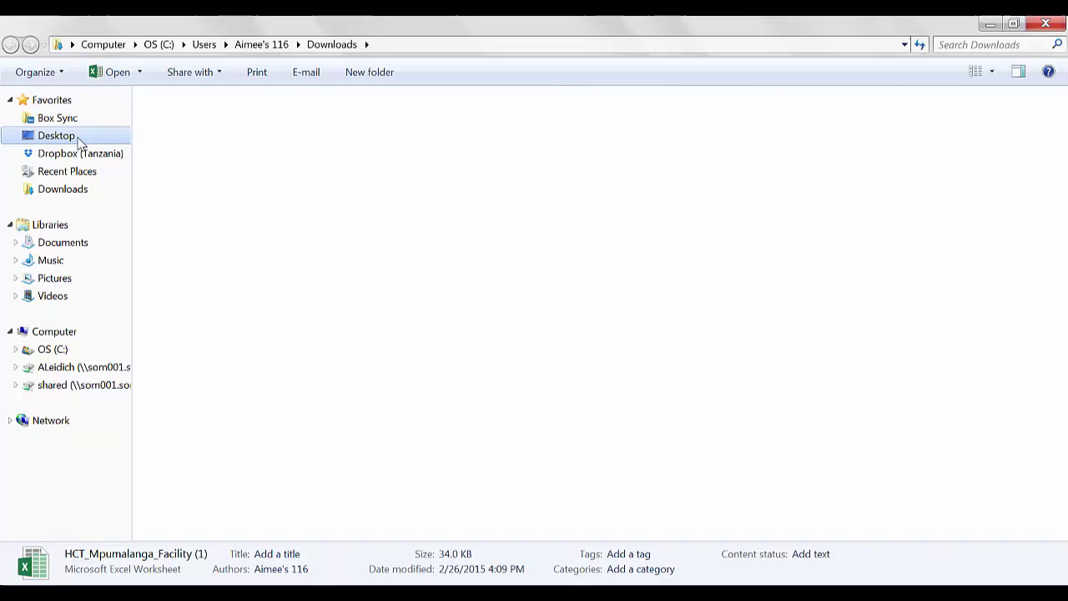
pyautogui.click(309, 526)
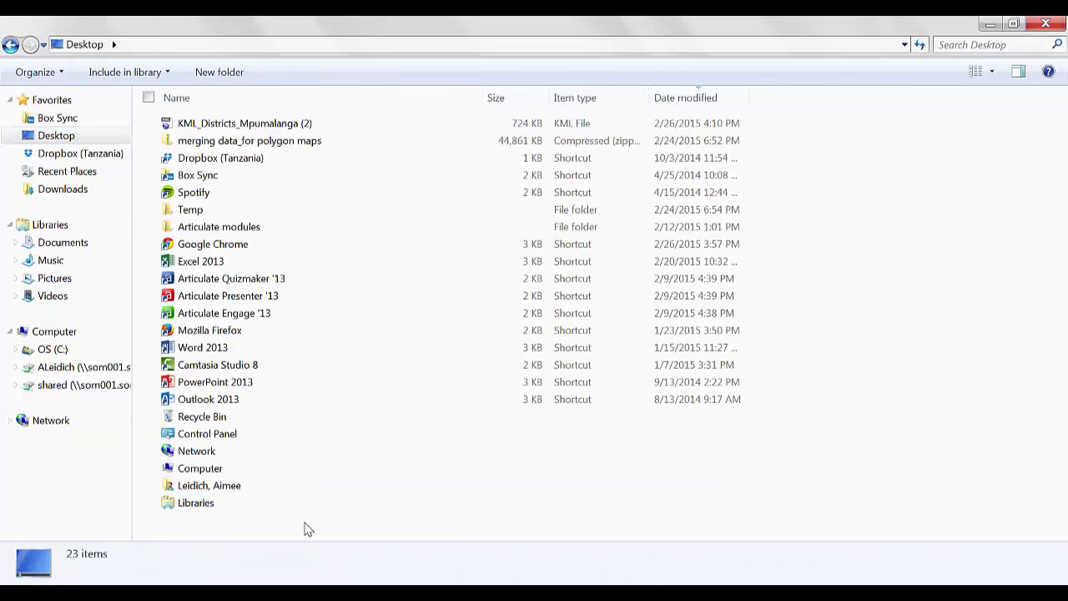
pyautogui.rightClick(307, 524)
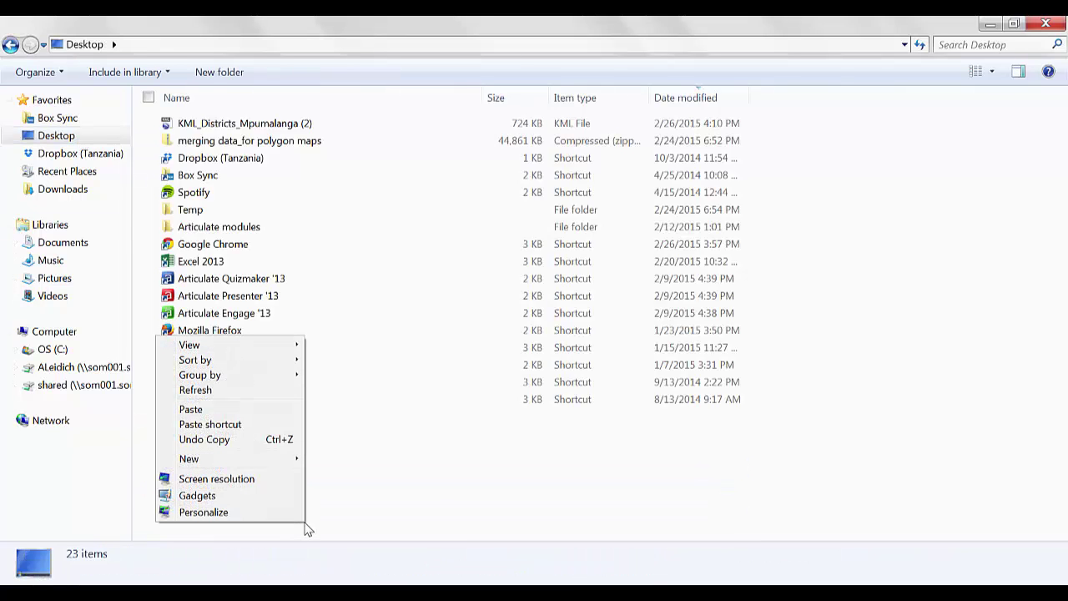
pyautogui.click(265, 411)
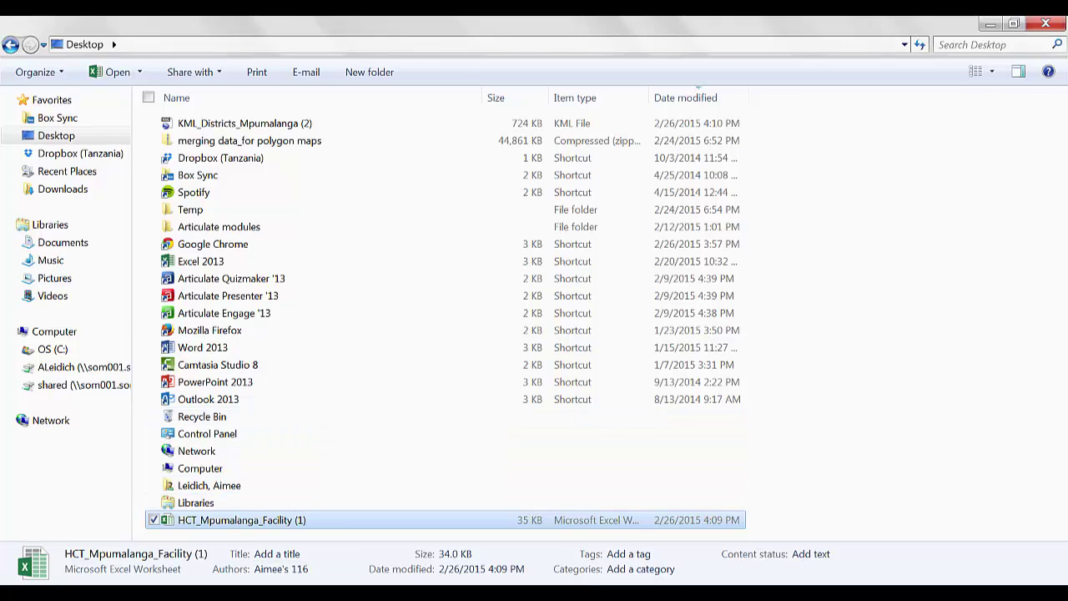
pyautogui.hotkey('alt', 'Tab')
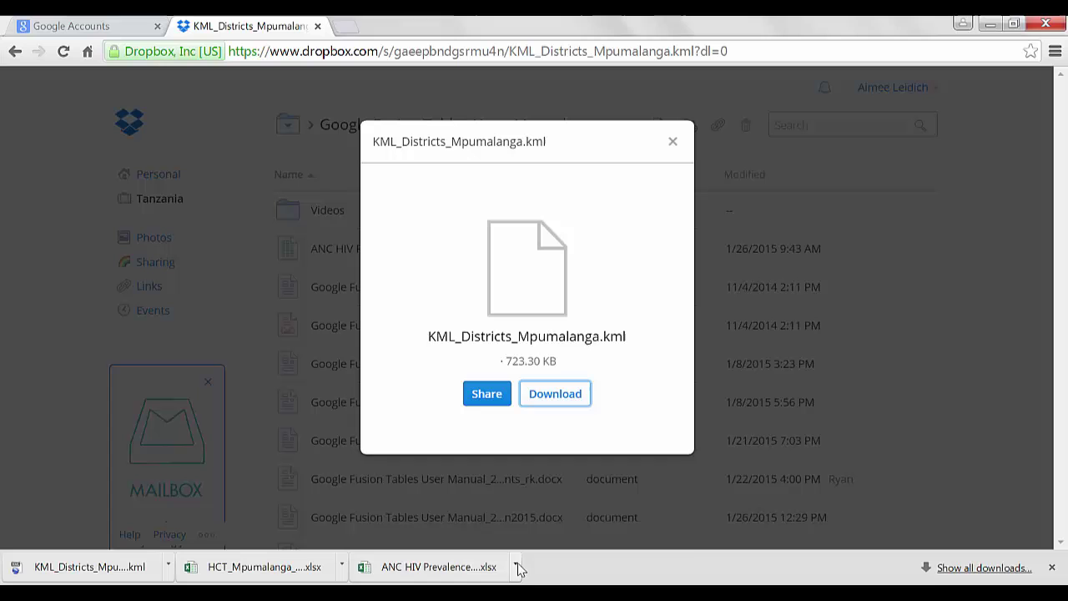
# Locate the downloaded ANC HIV Prevalence_Mpumalanga_2010-2012 file in its folder and copy it
pyautogui.click(517, 566)
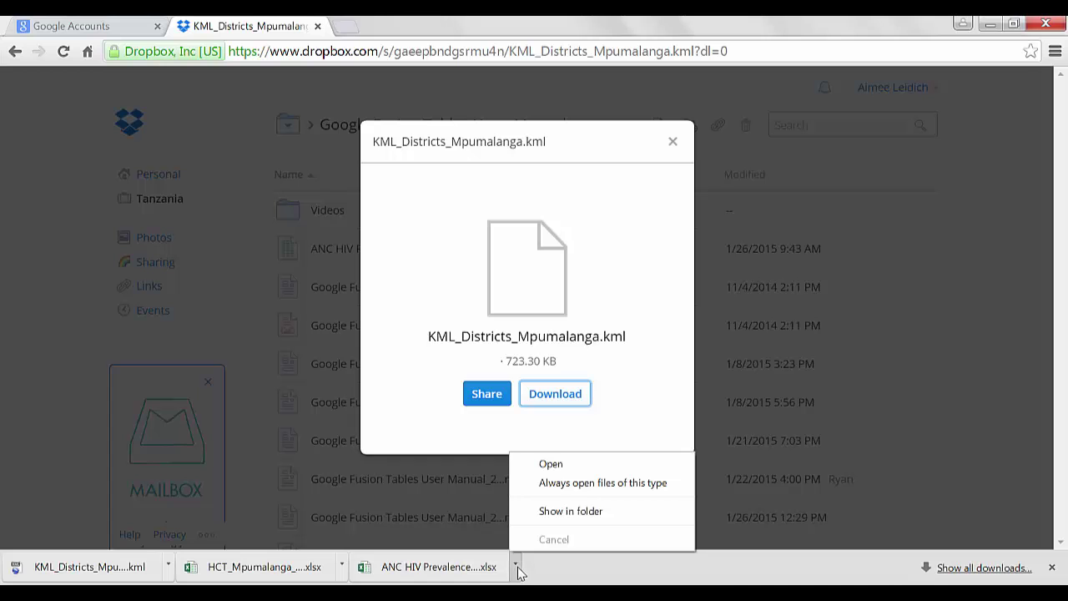
pyautogui.click(571, 512)
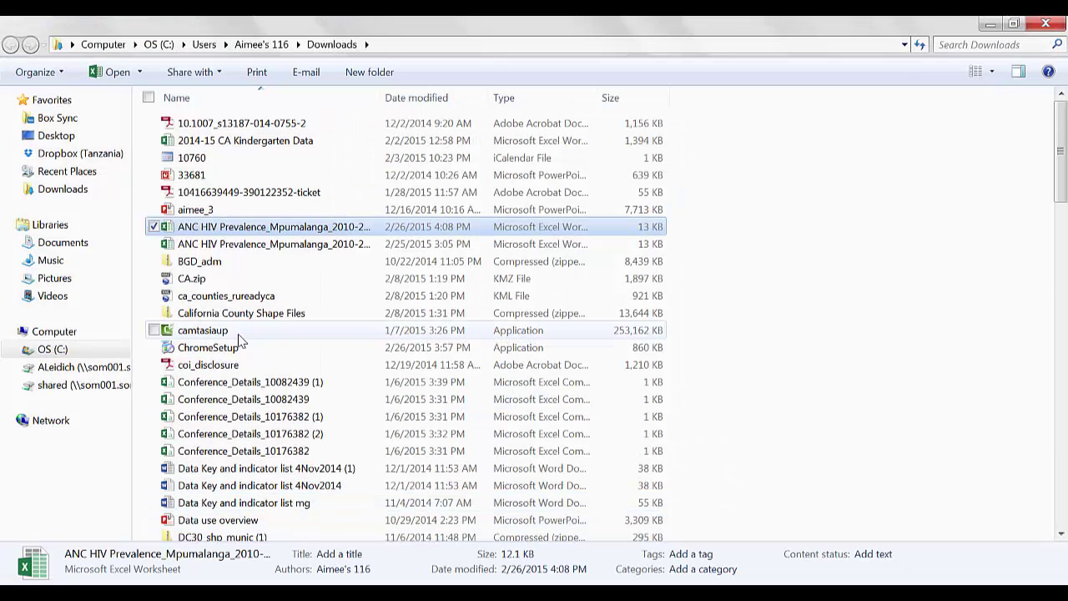
pyautogui.rightClick(283, 226)
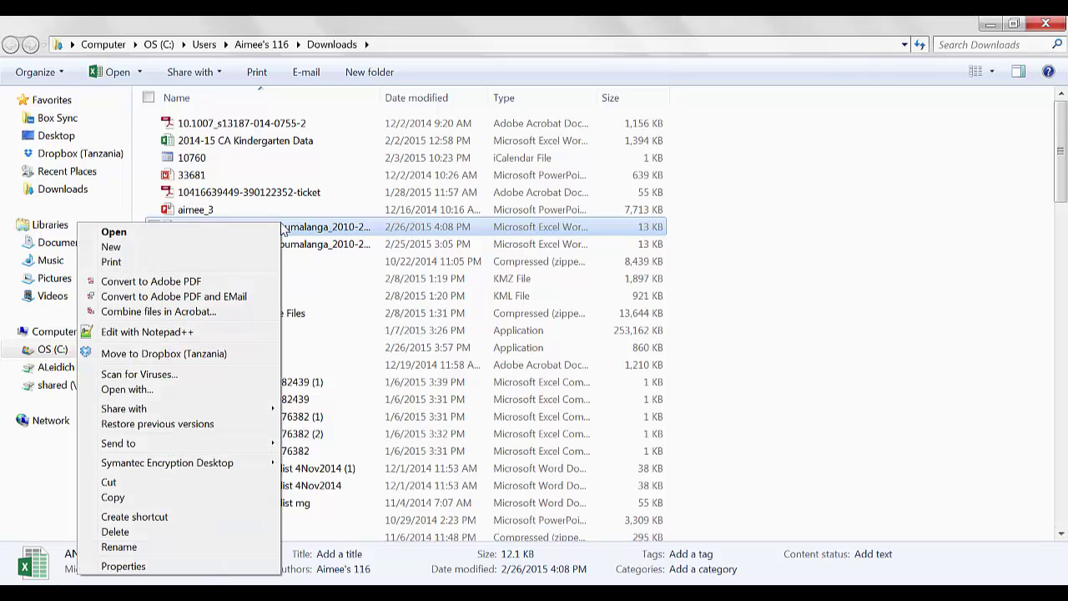
pyautogui.click(159, 497)
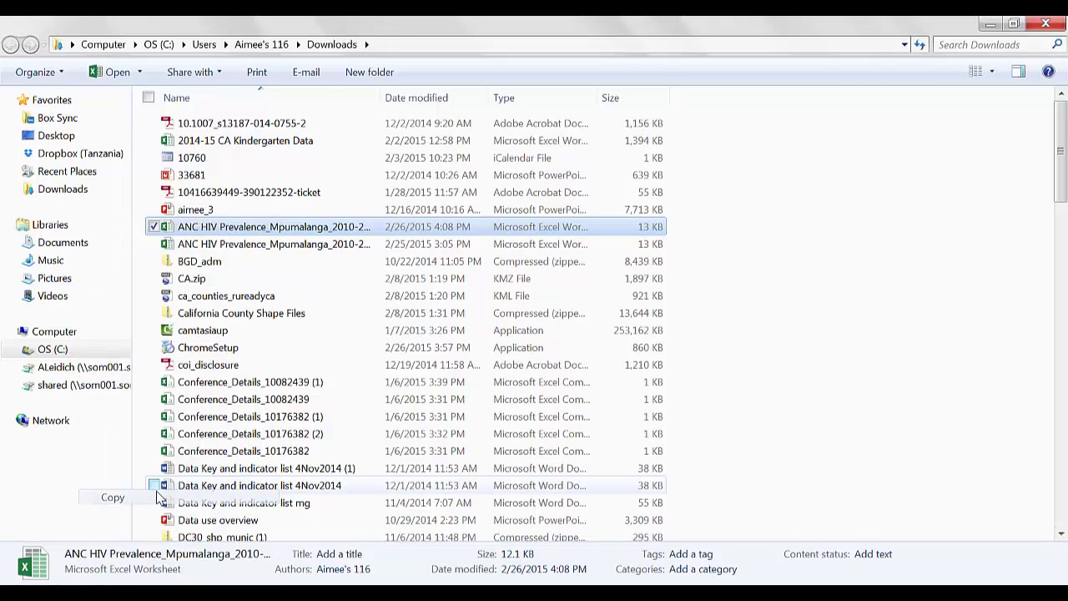
# Paste the ANC HIV Prevalence file onto the Desktop and select it there
pyautogui.click(53, 136)
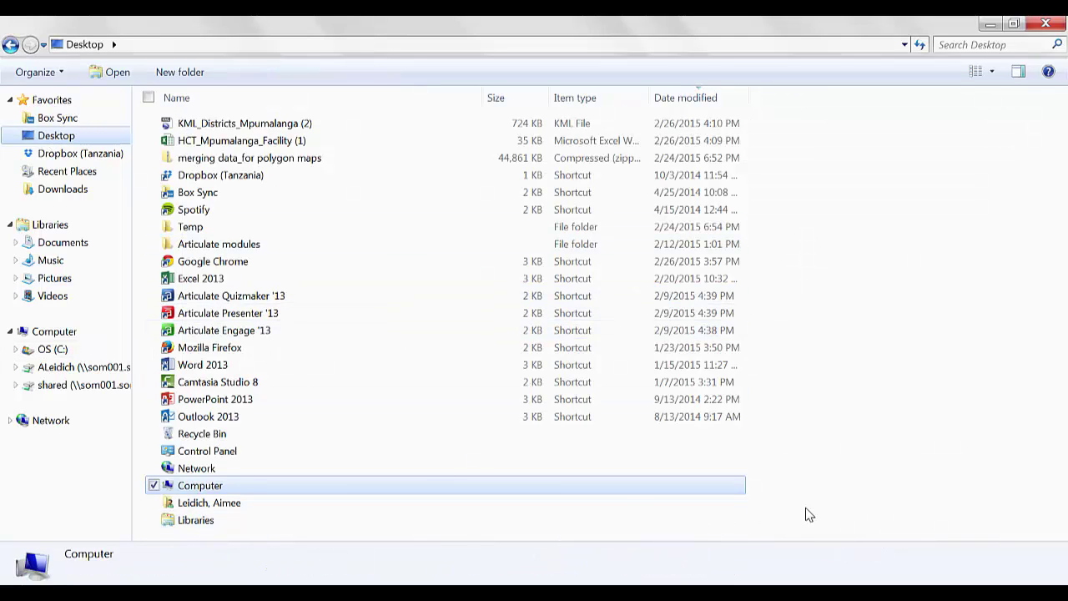
pyautogui.rightClick(807, 511)
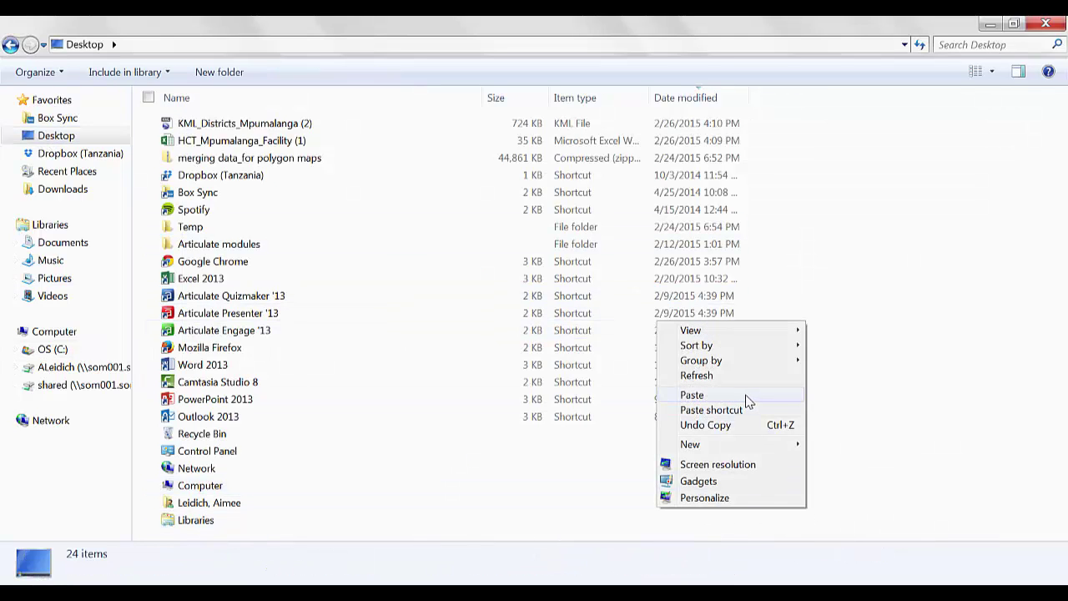
pyautogui.click(749, 399)
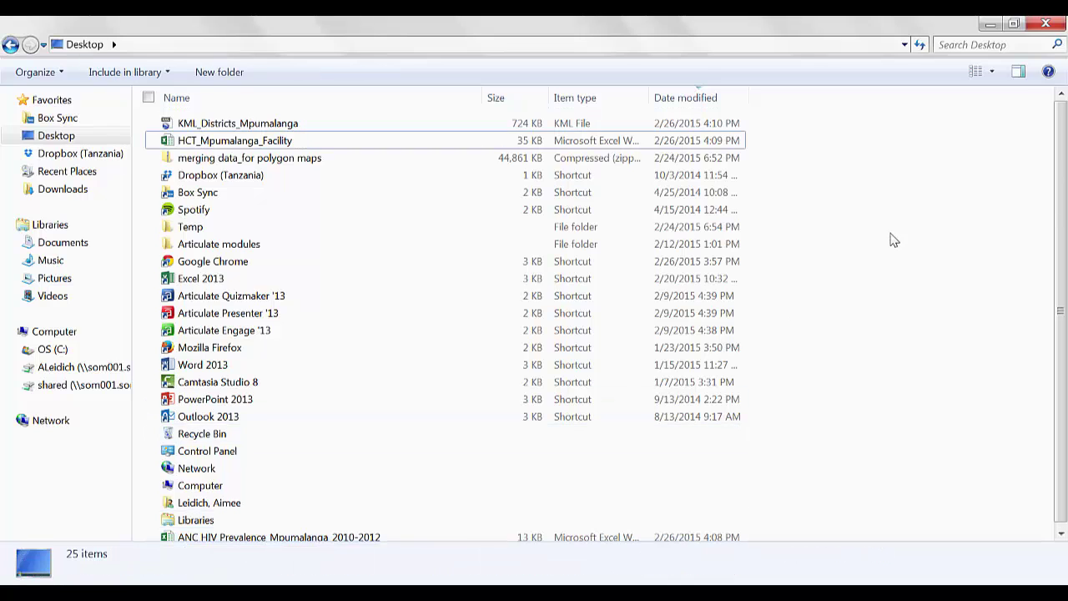
pyautogui.scroll(-1, 1058, 352)
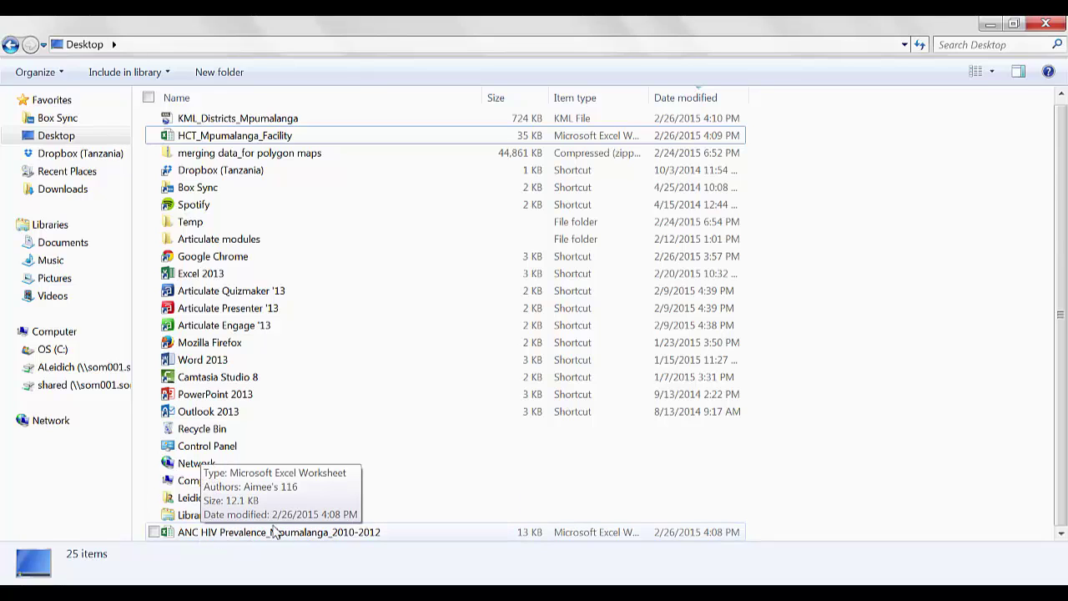
pyautogui.click(384, 533)
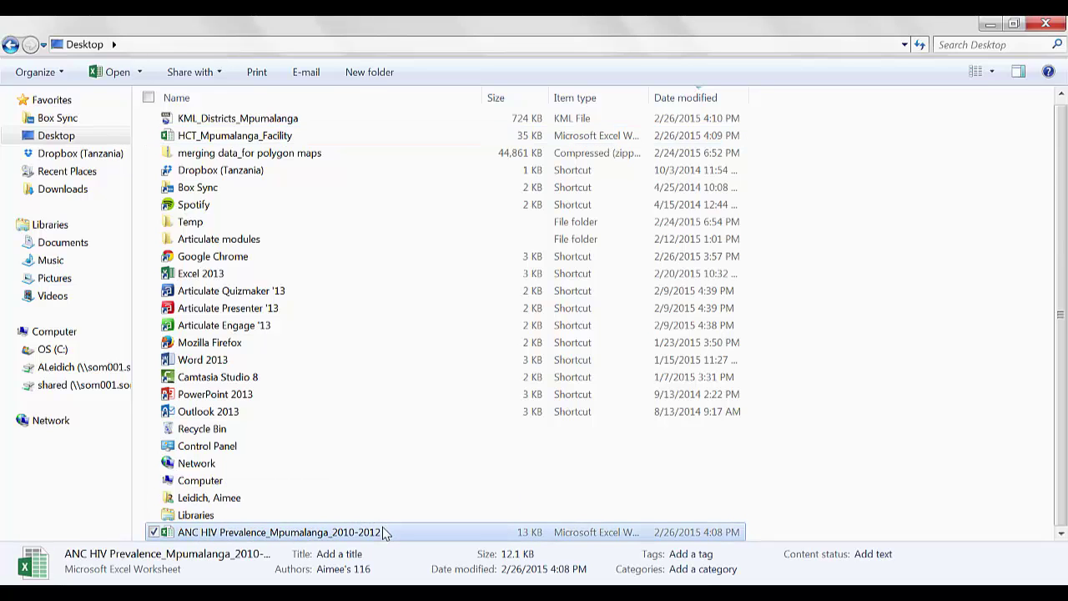
# Launch ANC HIV Prevalence_Mpumalanga_2010-2012 from the Desktop in Excel
pyautogui.doubleClick(385, 532)
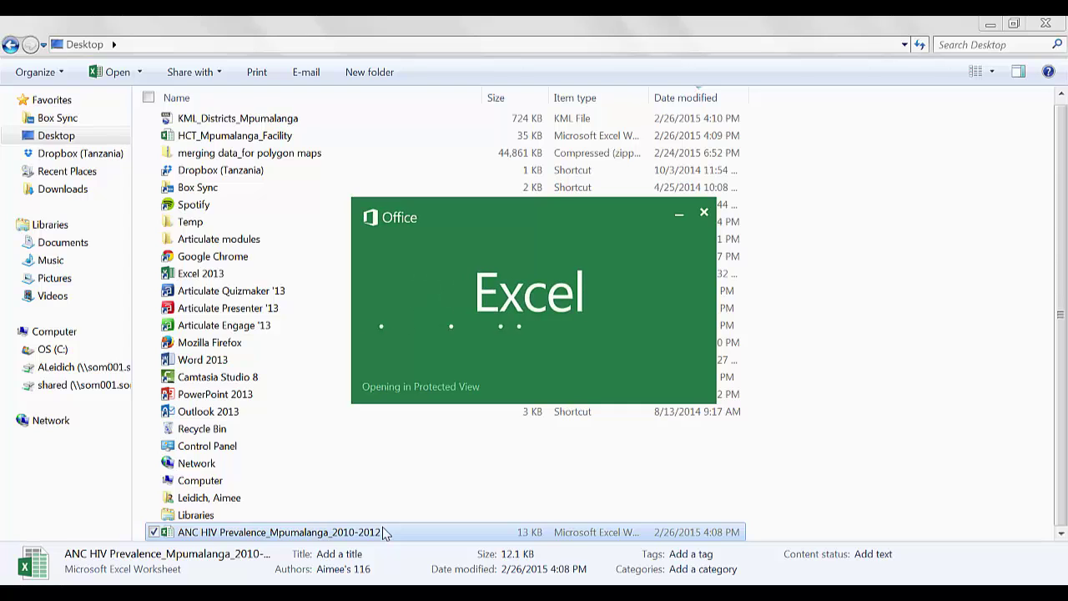